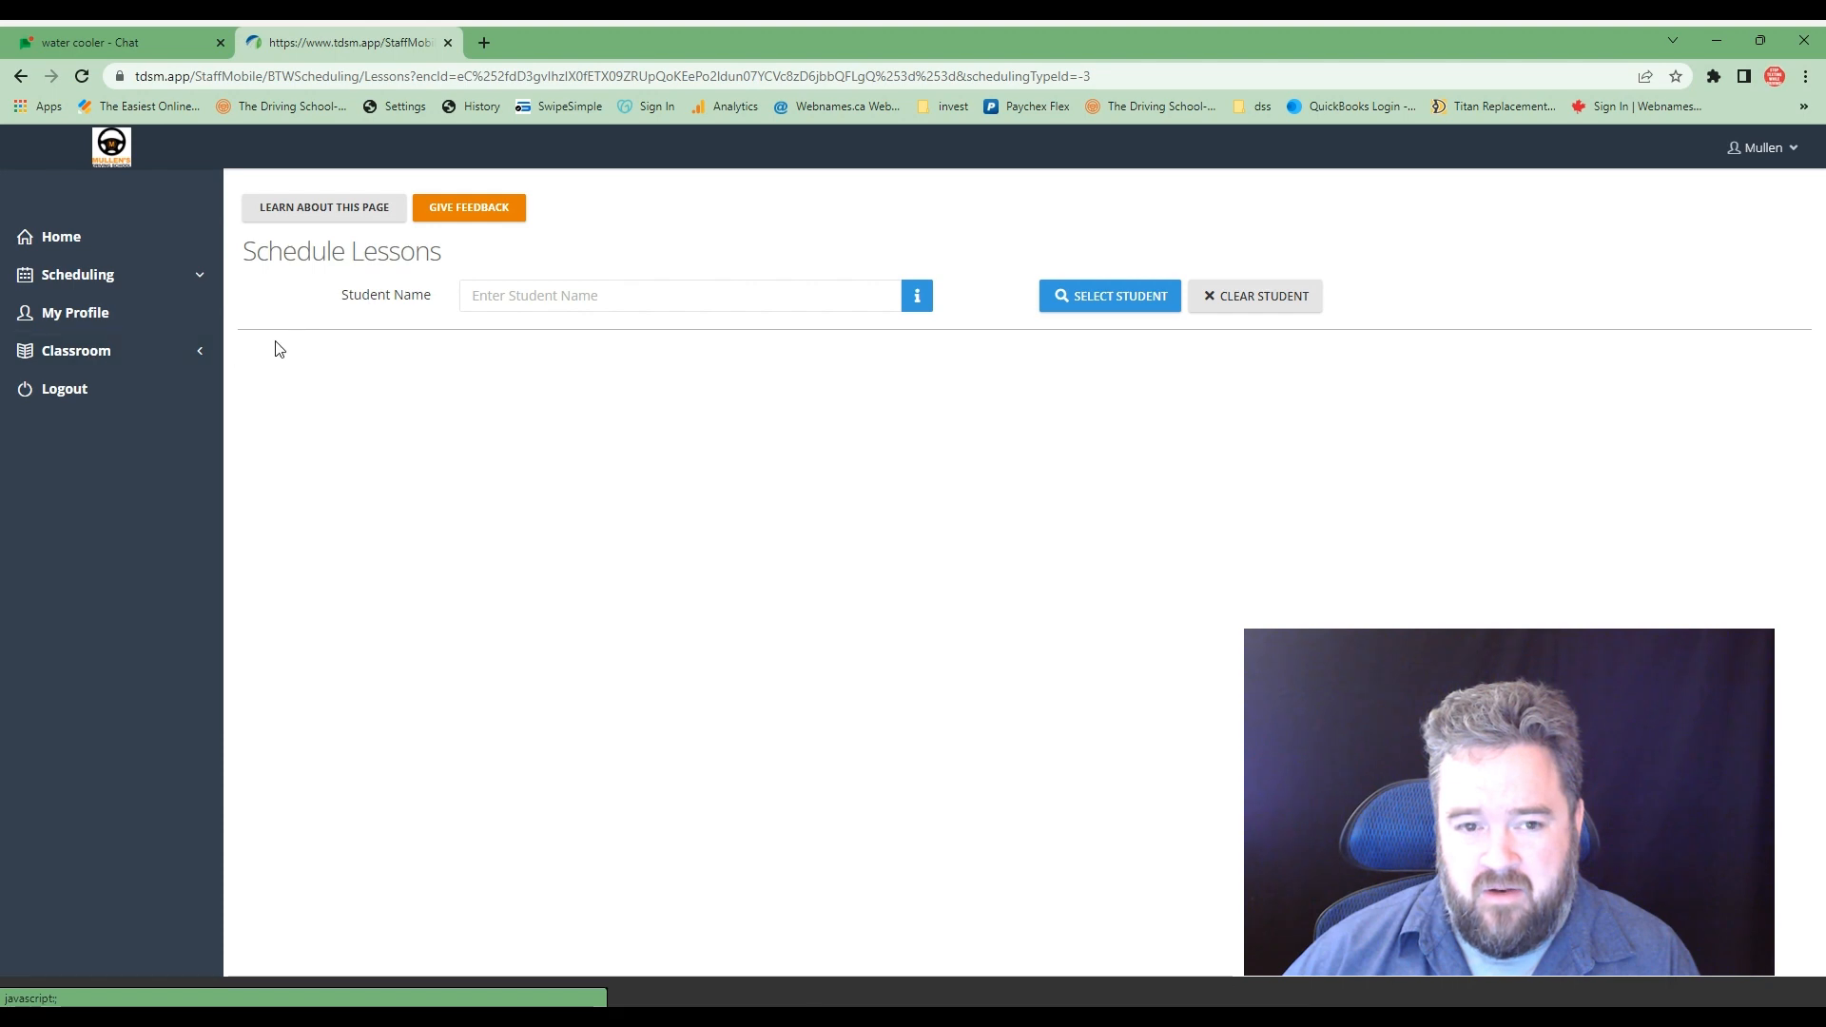
- Try to look up the "Test-Training-Day-2" student and select them for lesson scheduling
{"action": "left_click", "coordinate": [513, 298]}
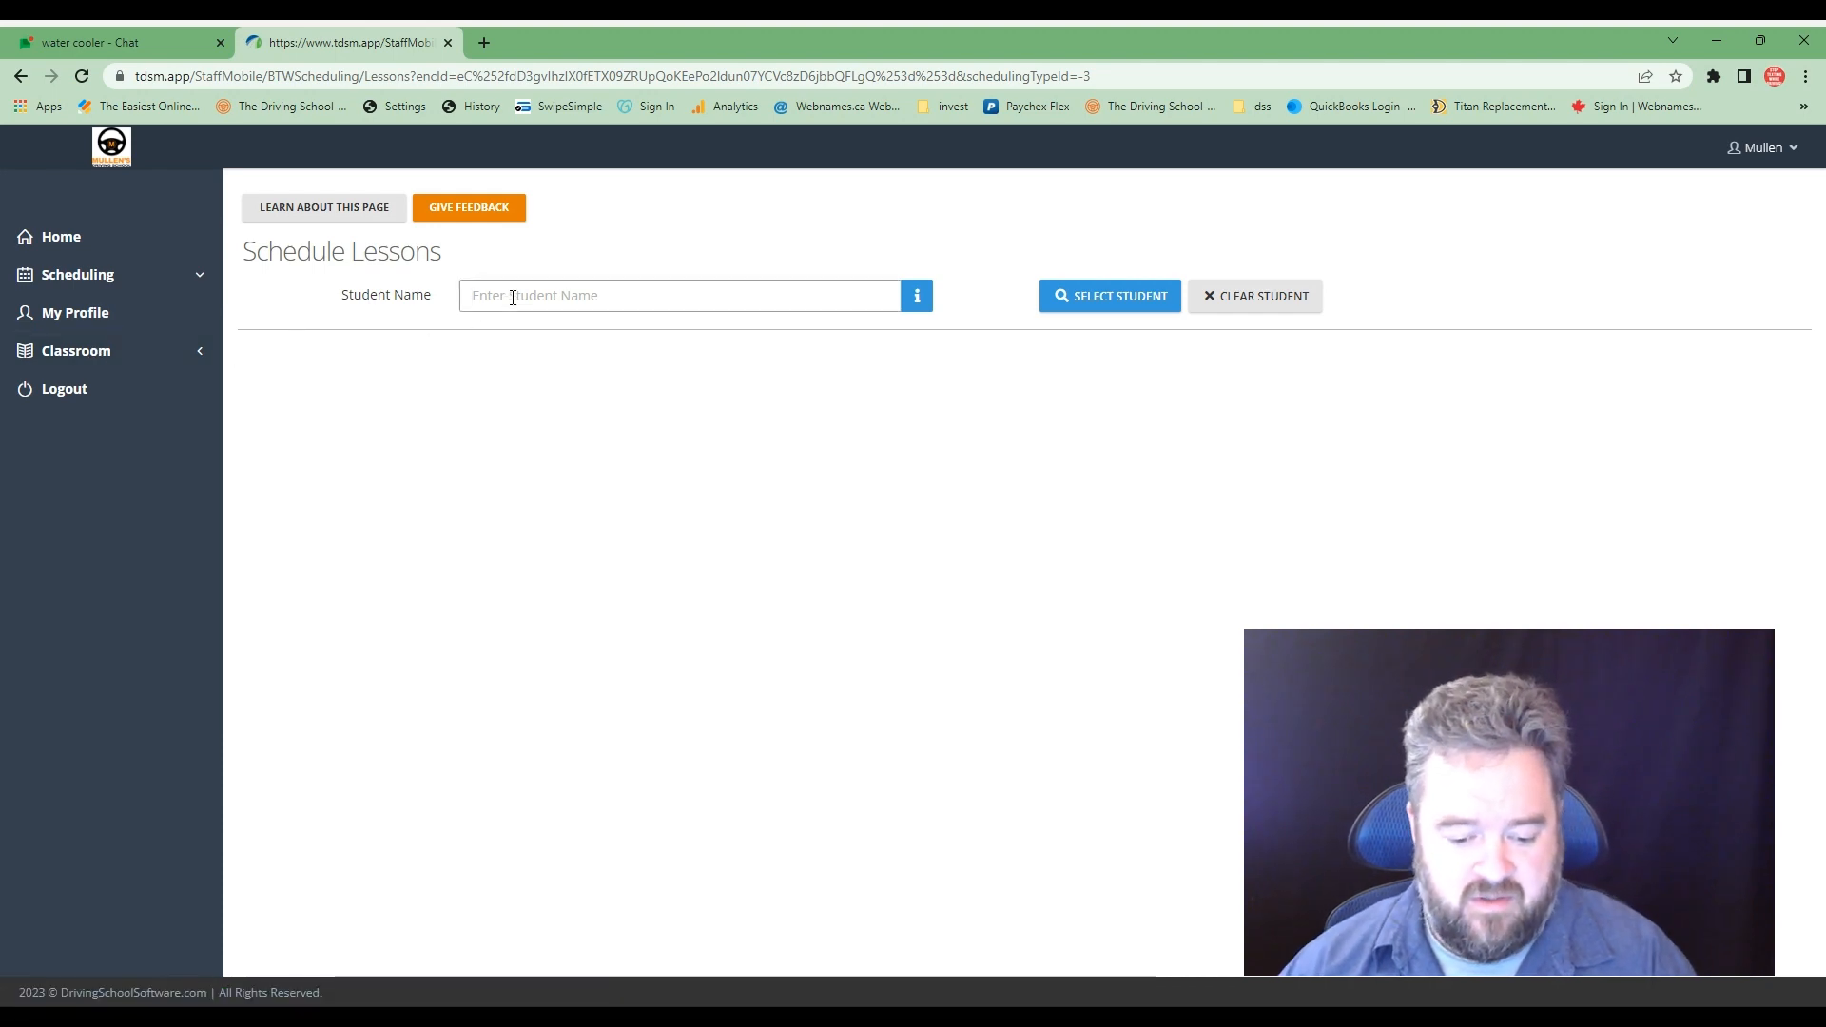
{"action": "type", "text": "moe"}
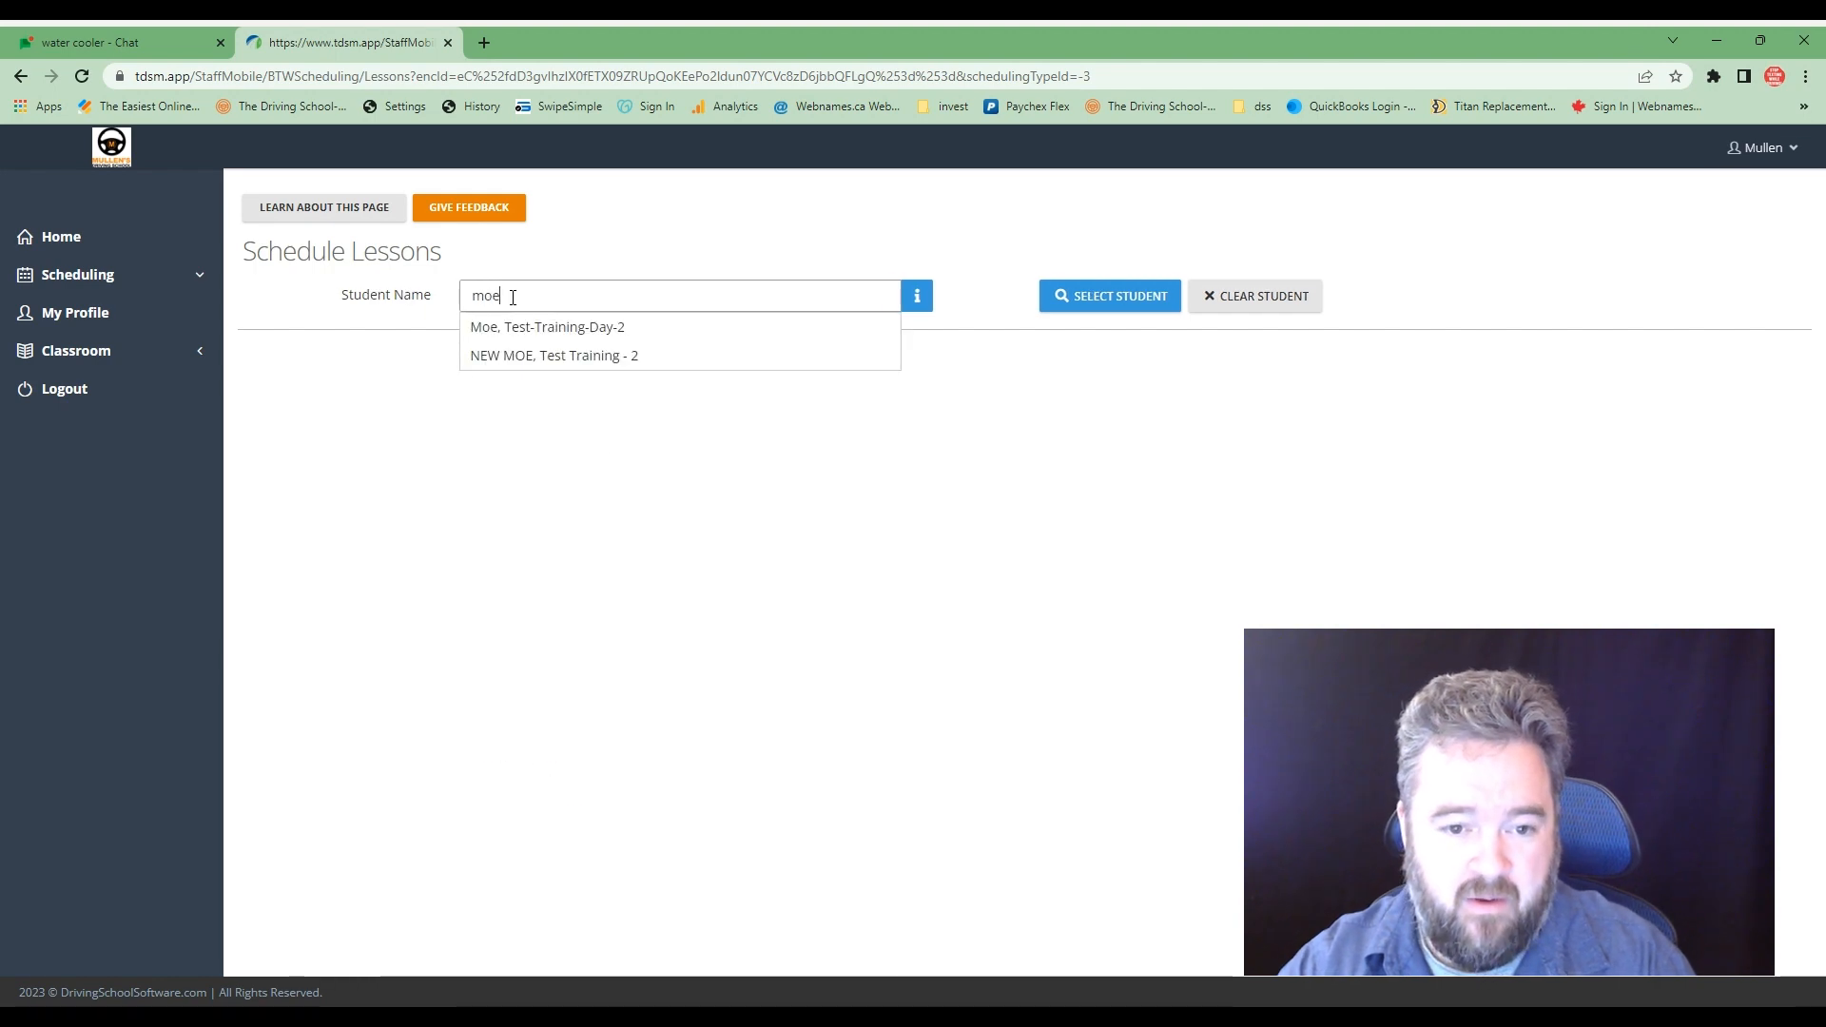
{"action": "left_click", "coordinate": [516, 333]}
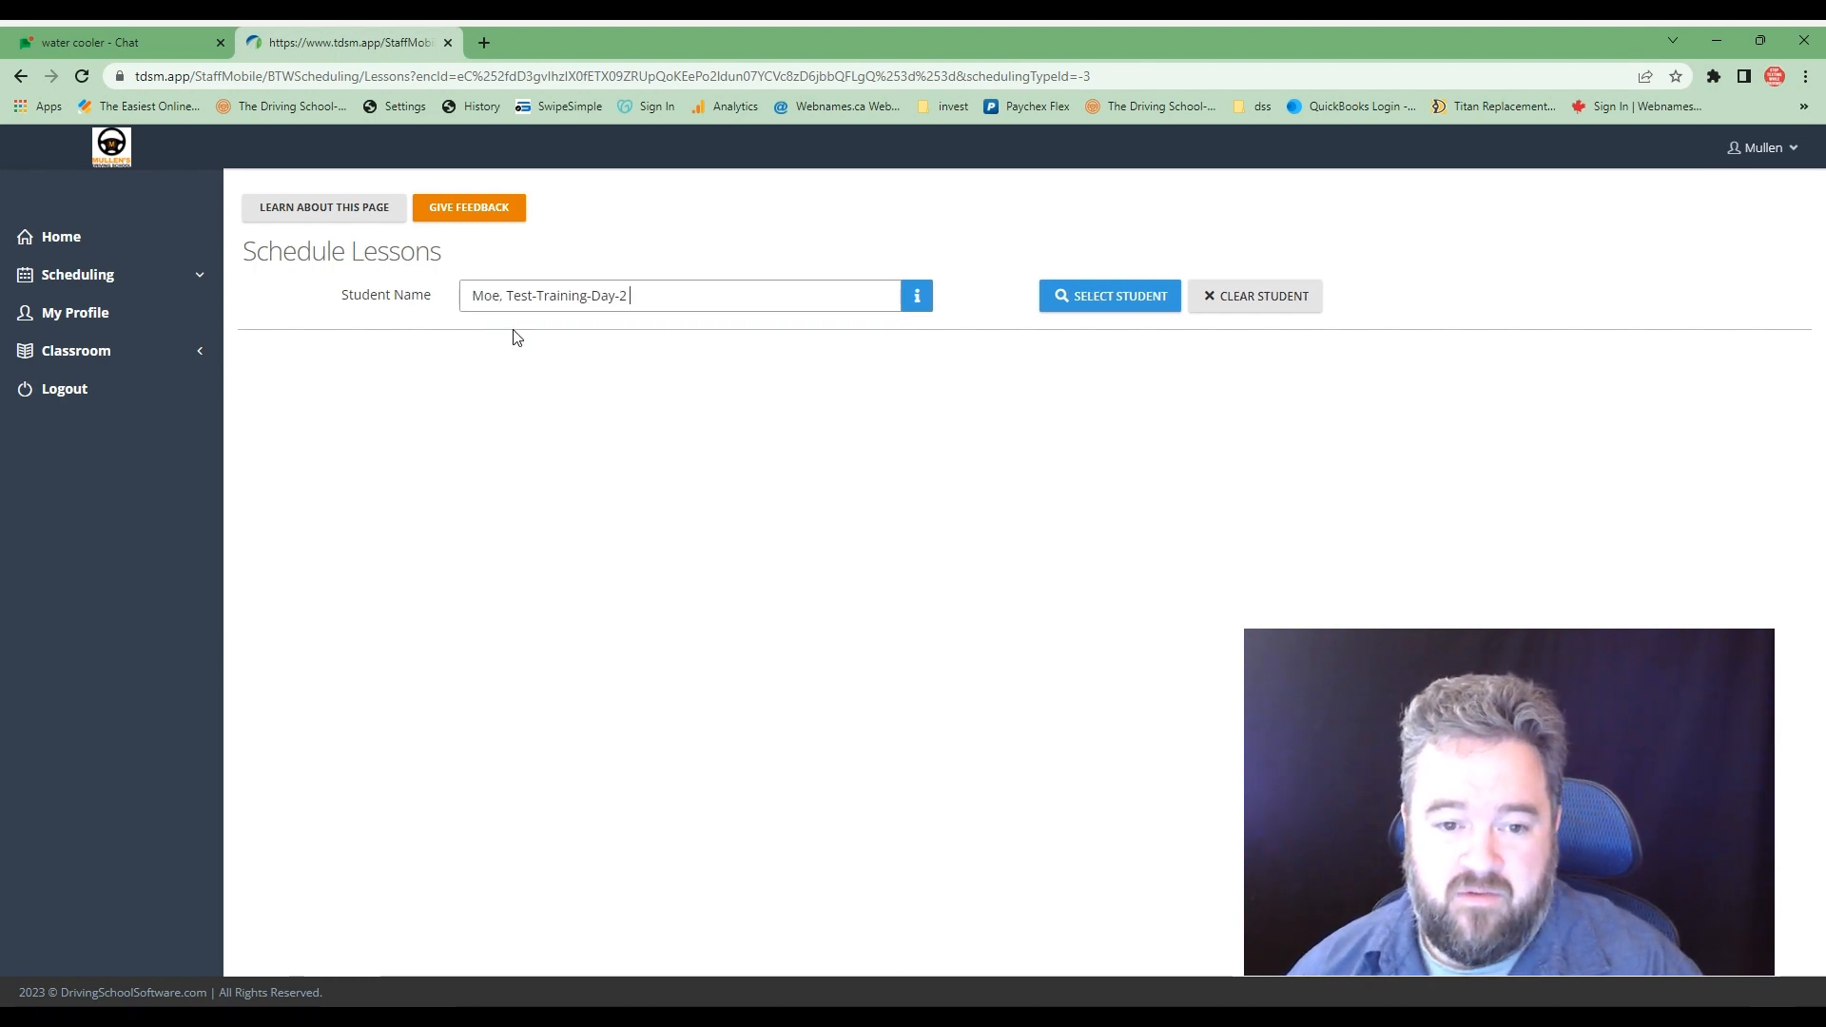
{"action": "left_click", "coordinate": [1084, 296]}
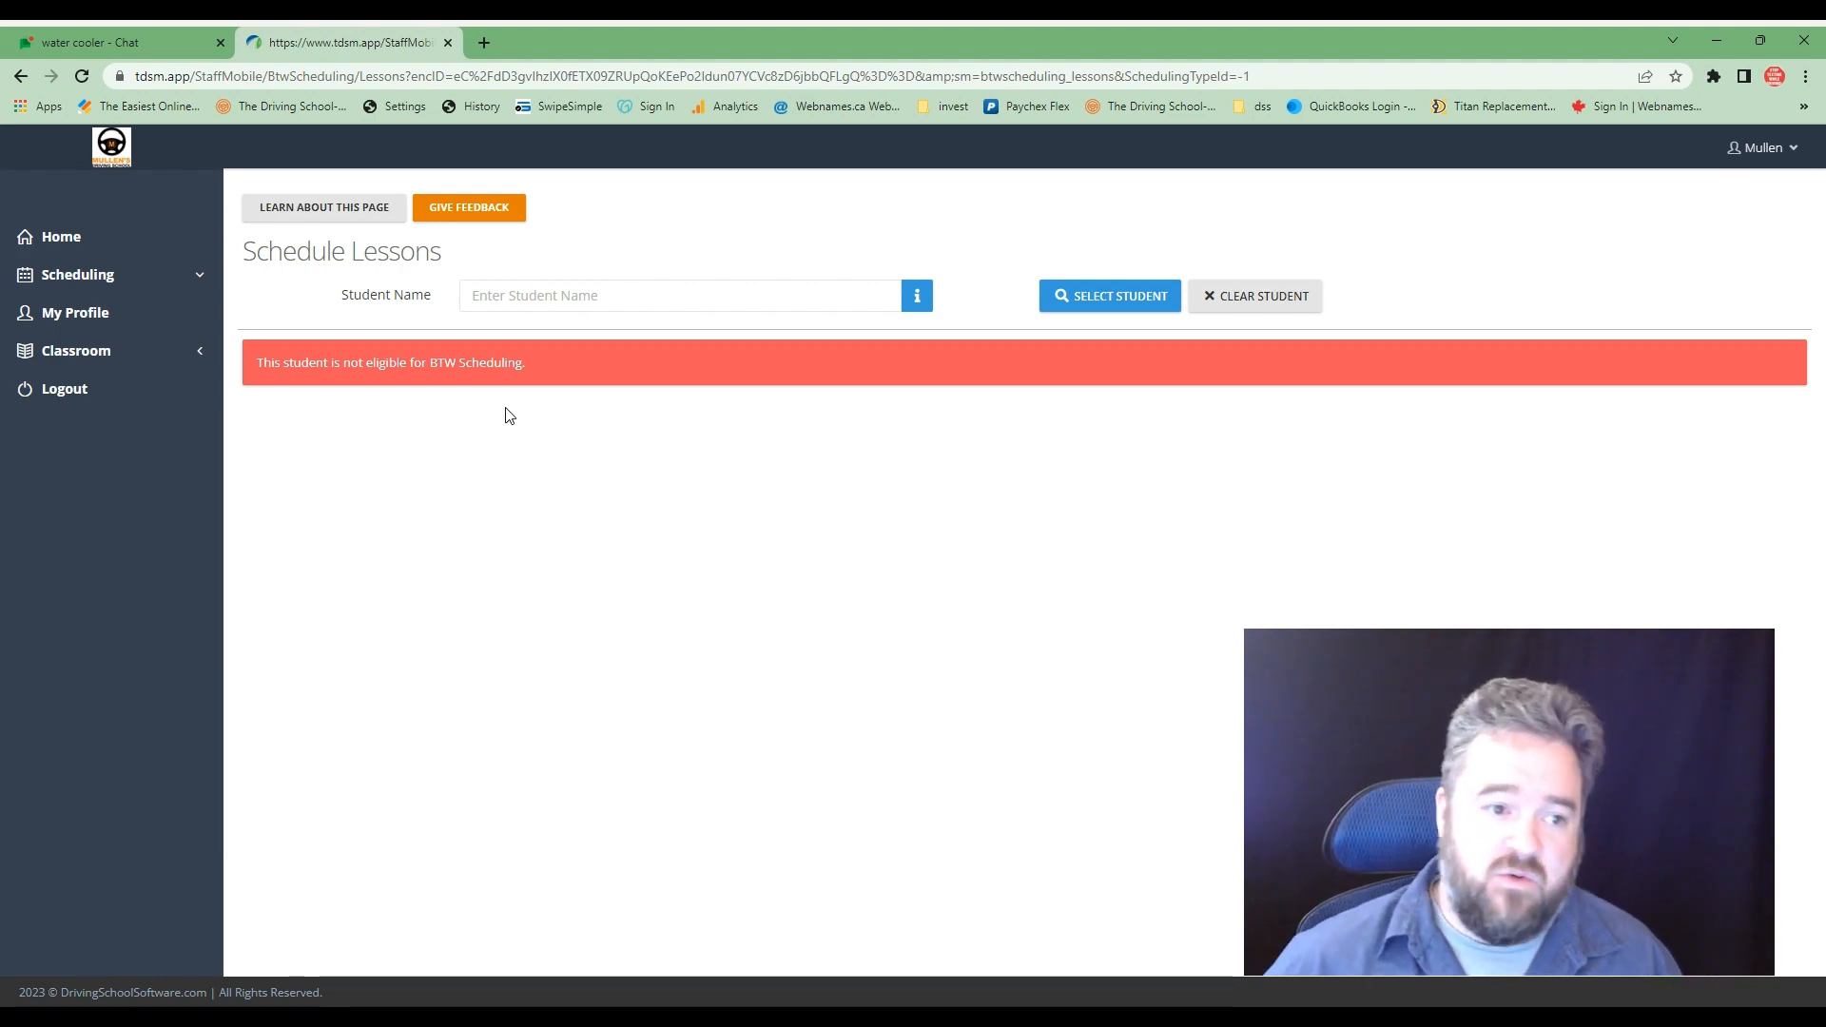
- Open the scheduling calendar view and advance it to the week of April 9–15, 2023
{"action": "left_click", "coordinate": [116, 282]}
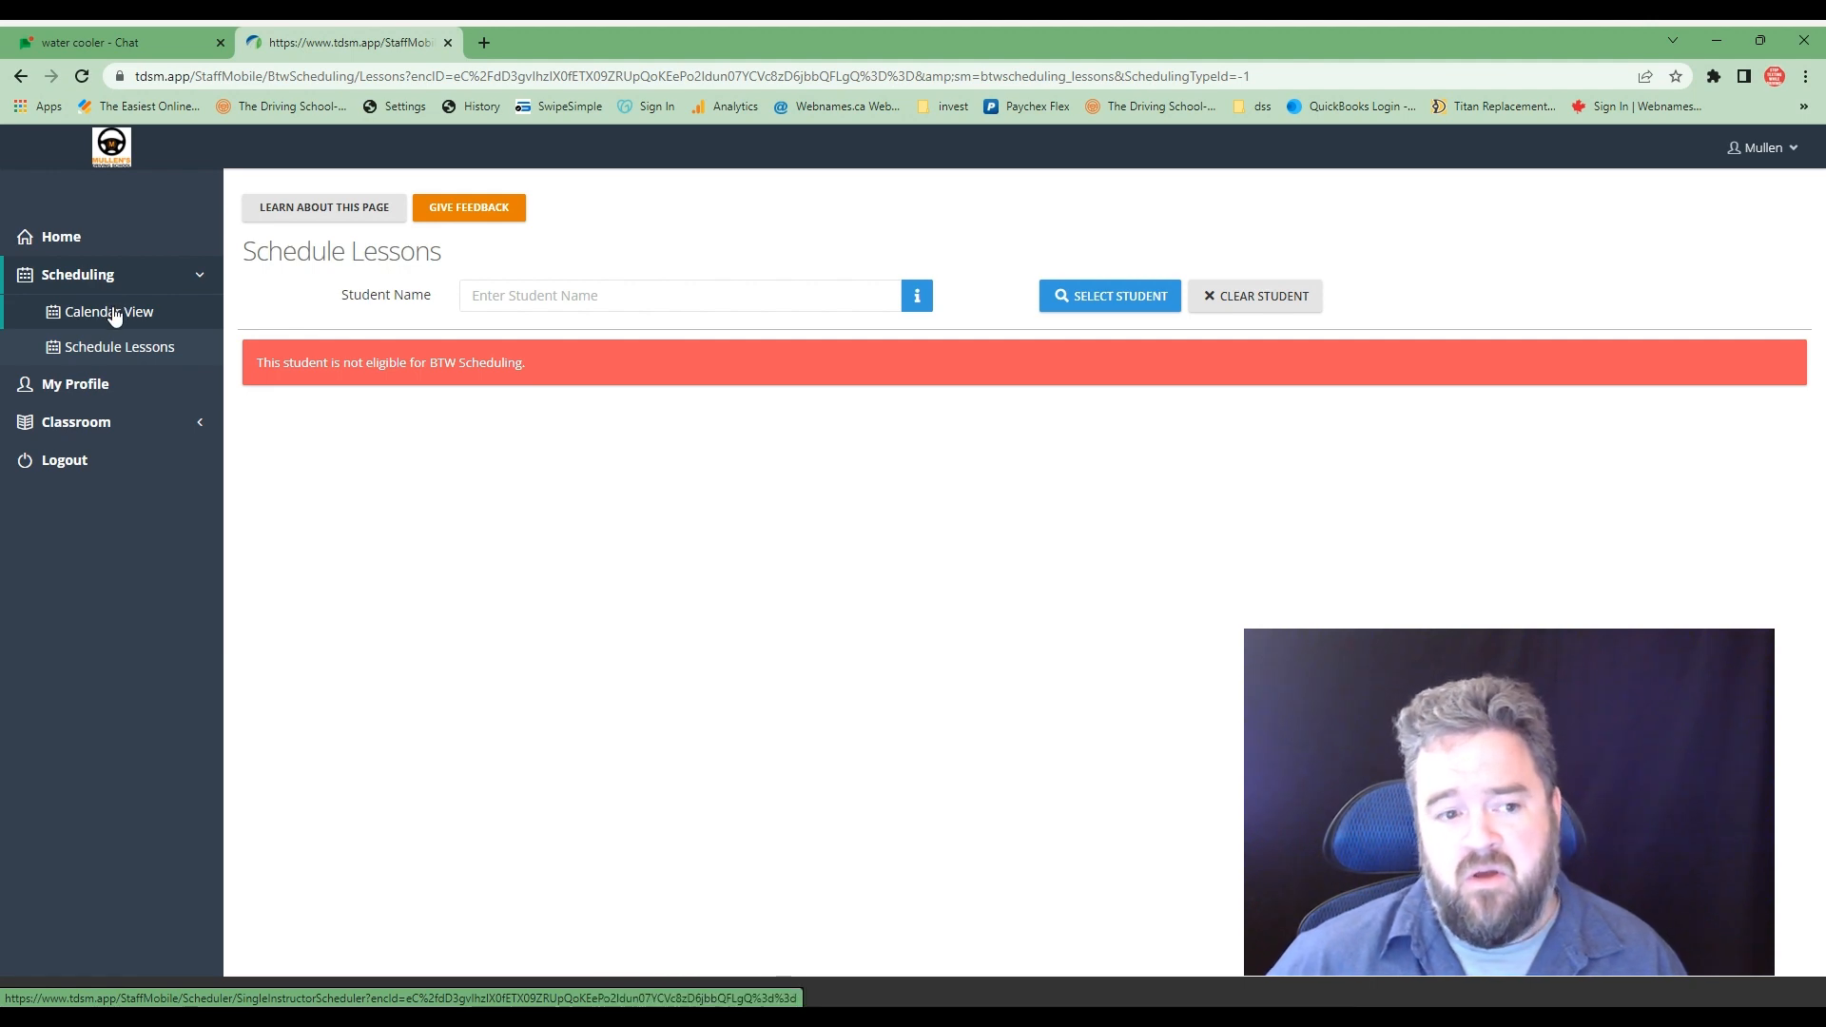
{"action": "left_click", "coordinate": [113, 313]}
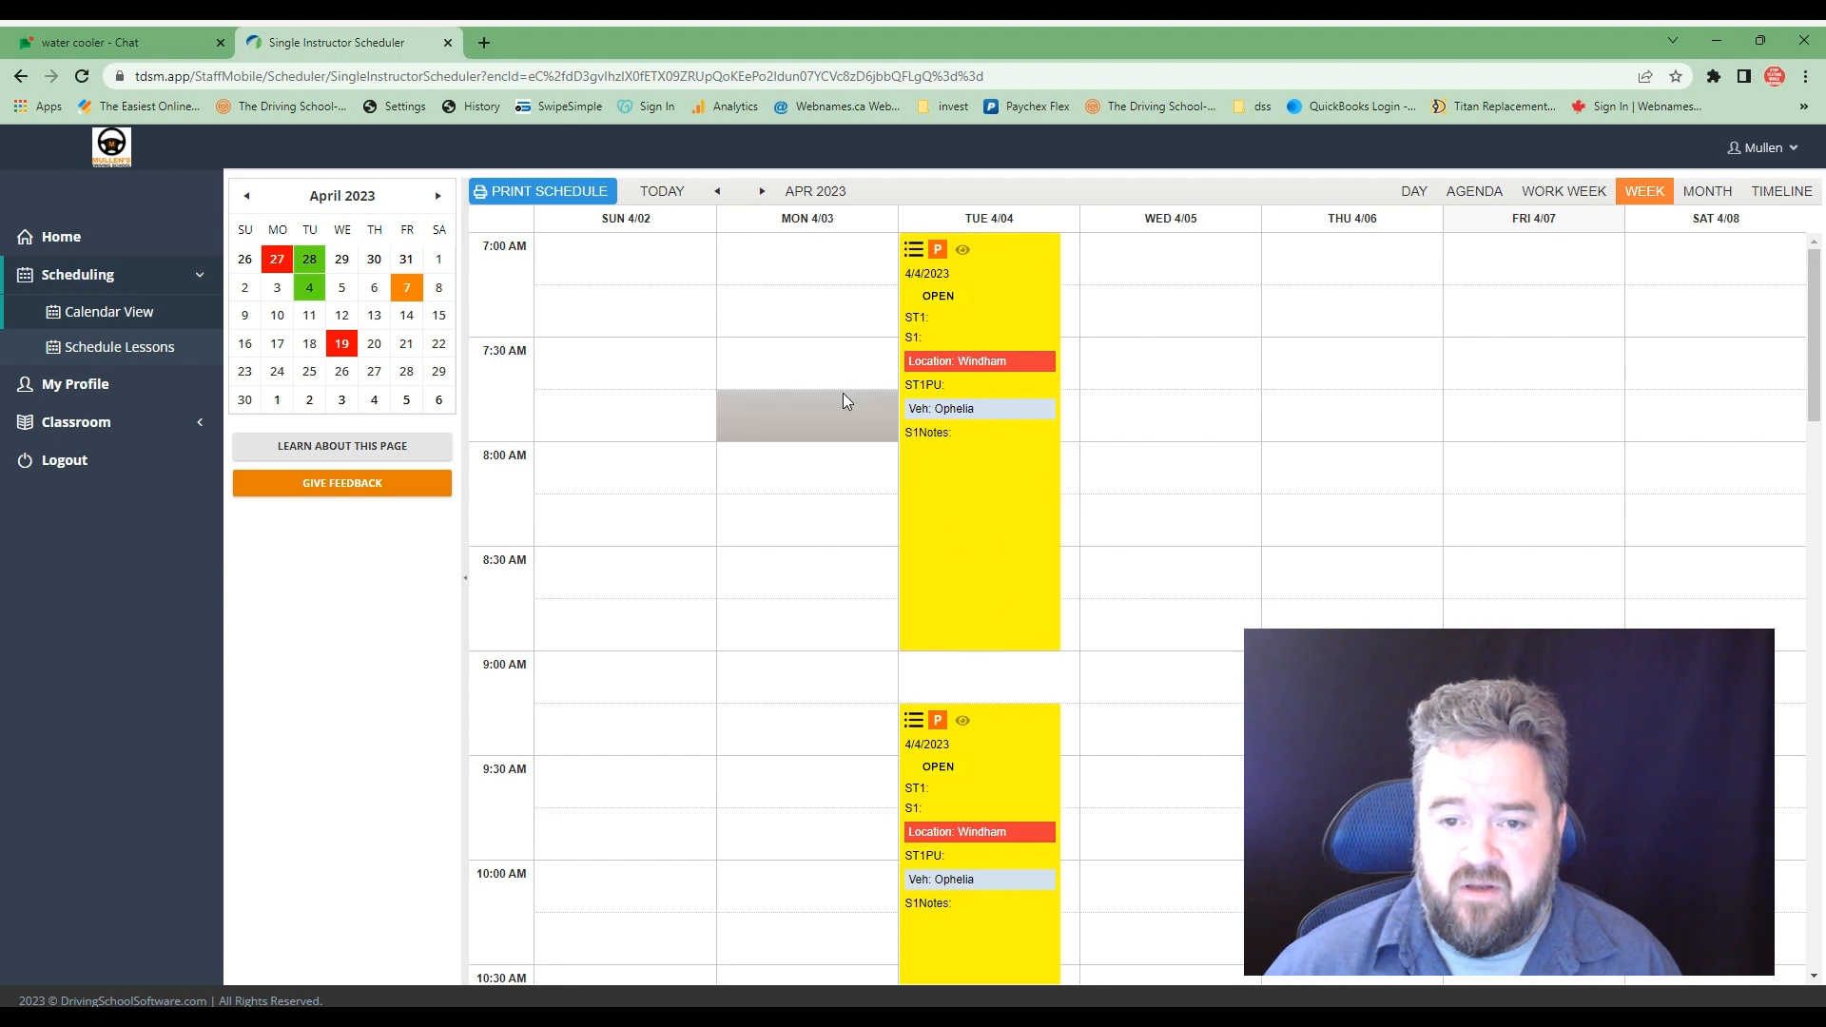
{"action": "left_click", "coordinate": [761, 191]}
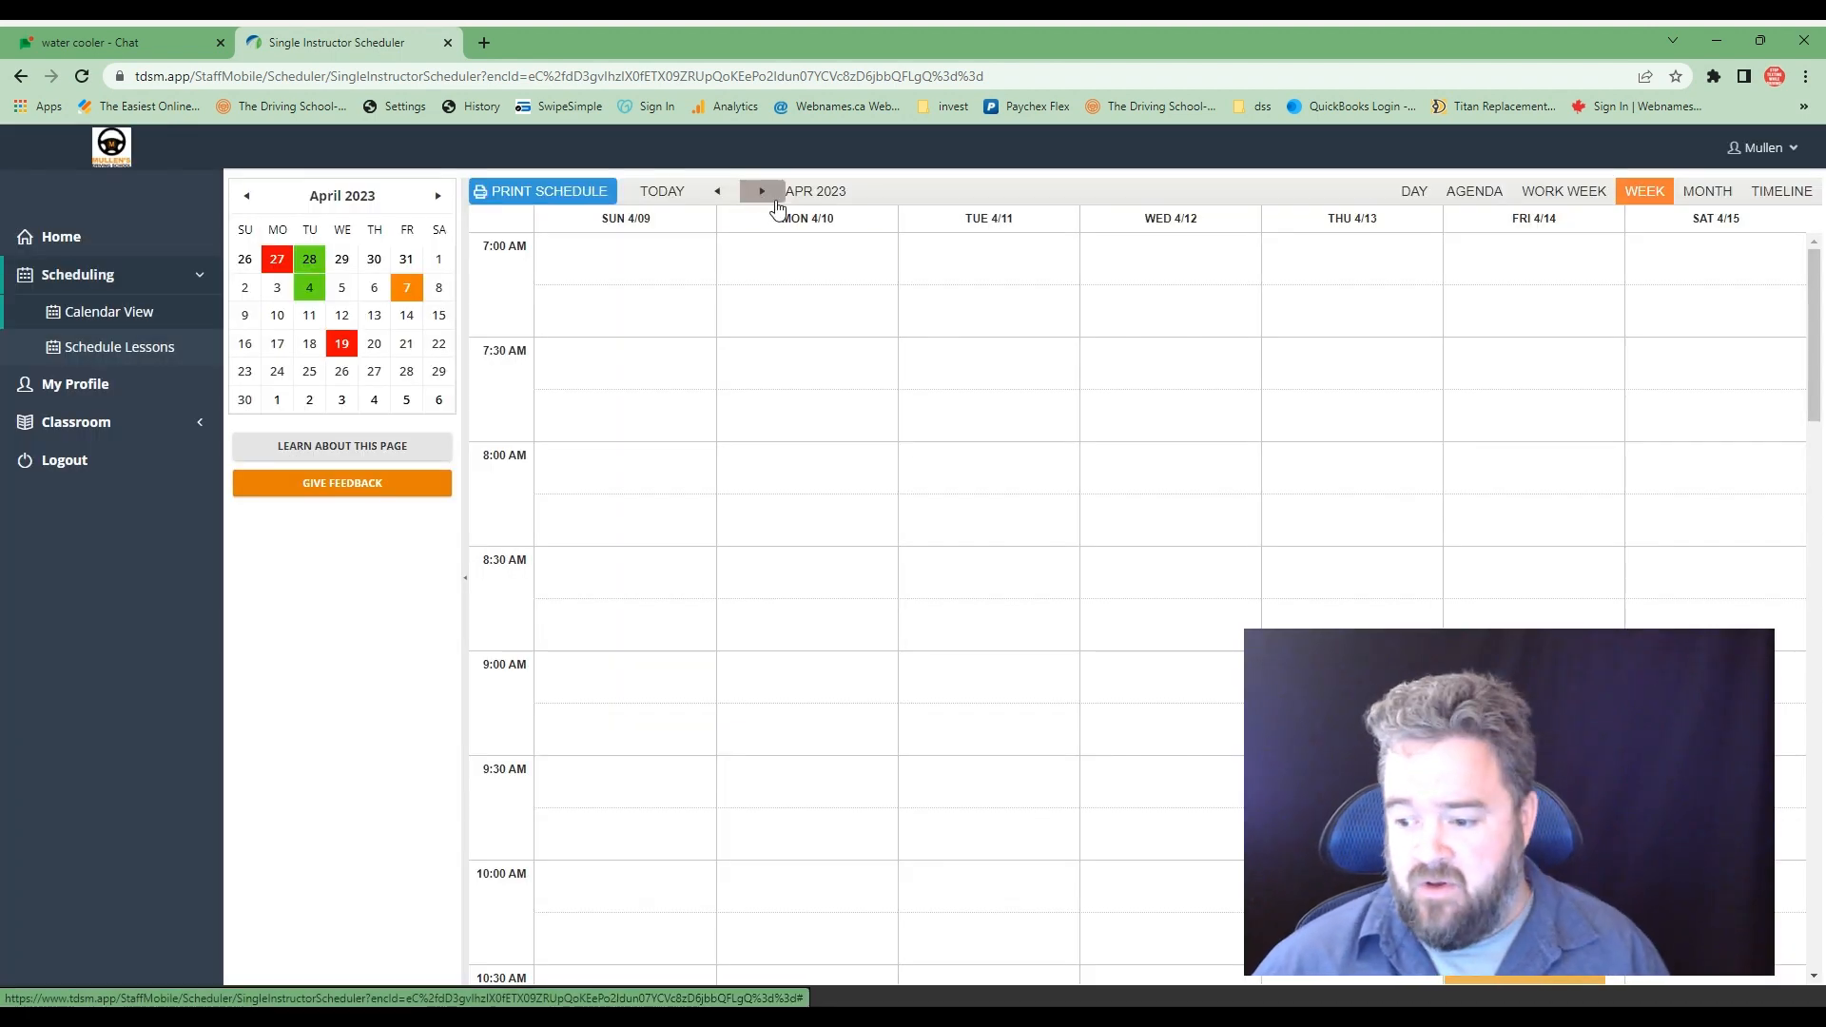
{"action": "scroll", "coordinate": [1702, 729], "scroll_direction": "down", "scroll_amount": 9}
{"action": "scroll", "coordinate": [1702, 730], "scroll_direction": "up", "scroll_amount": 9}
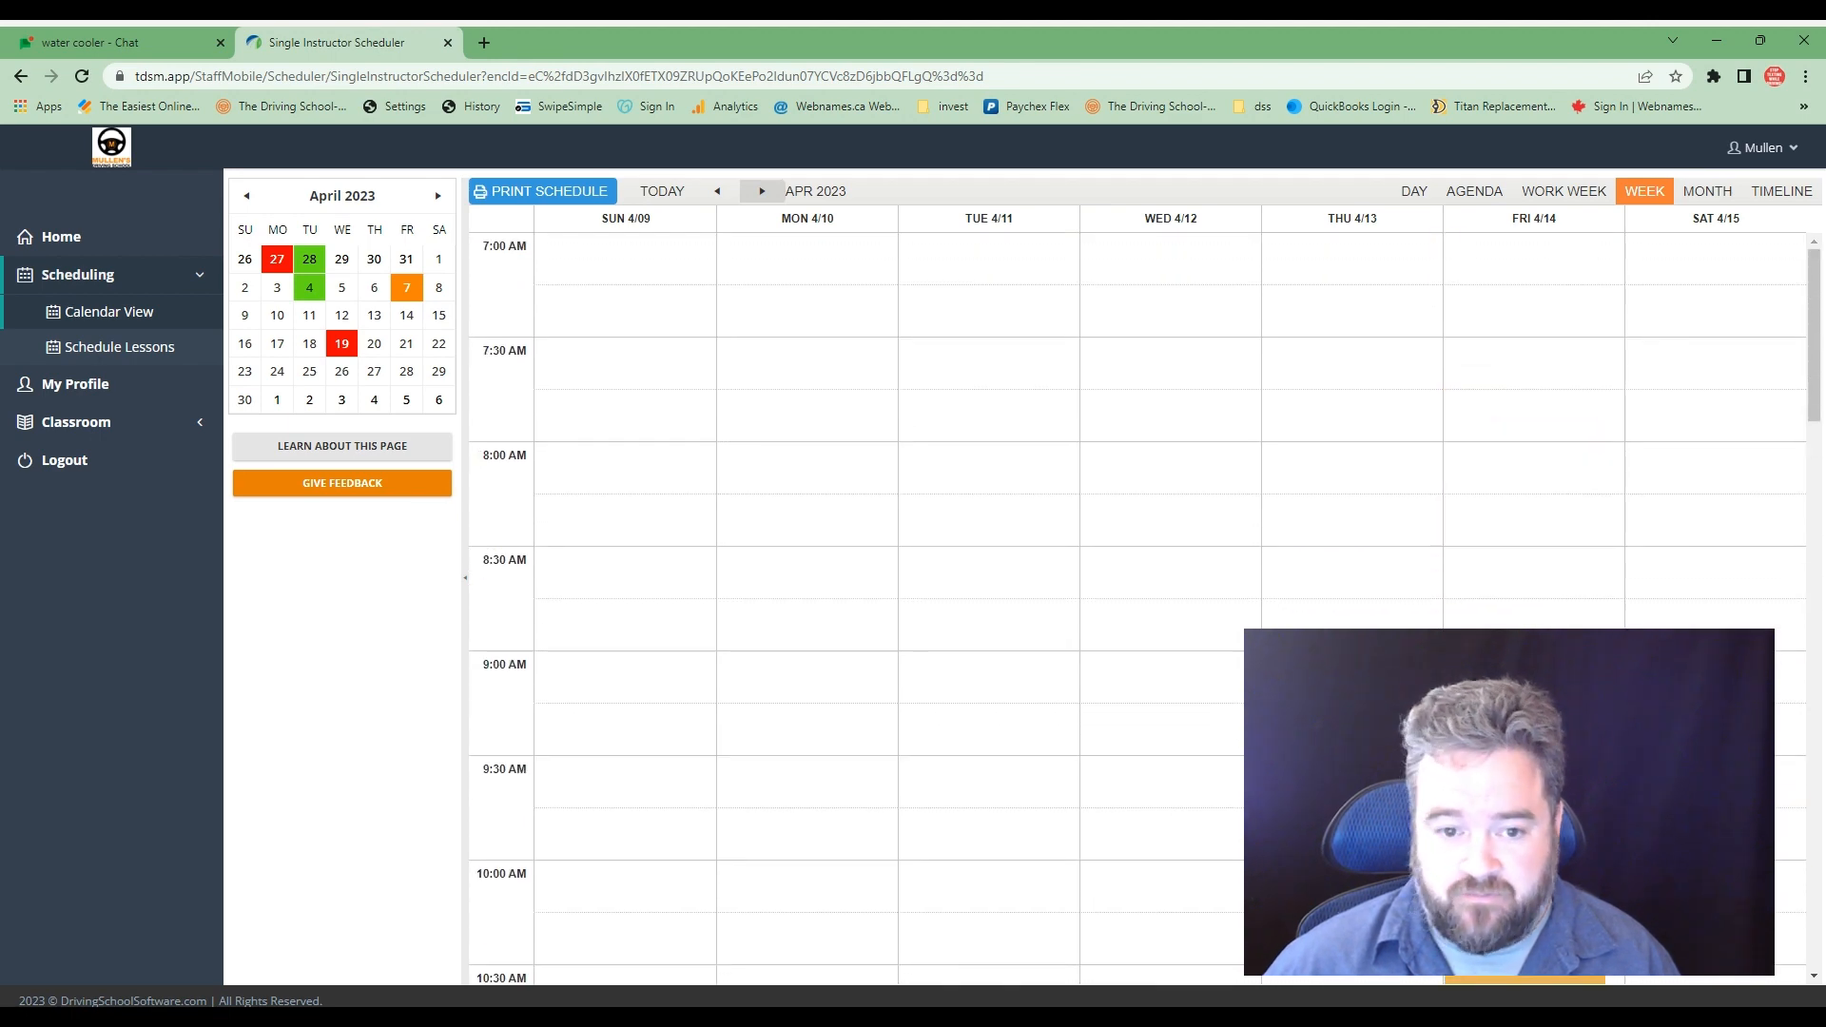
- Start a new open time slot from Thursday 4/13 around 2:00 PM, choosing vehicle Ophelia and location Windham
{"action": "scroll", "coordinate": [1017, 642], "scroll_direction": "down", "scroll_amount": 12}
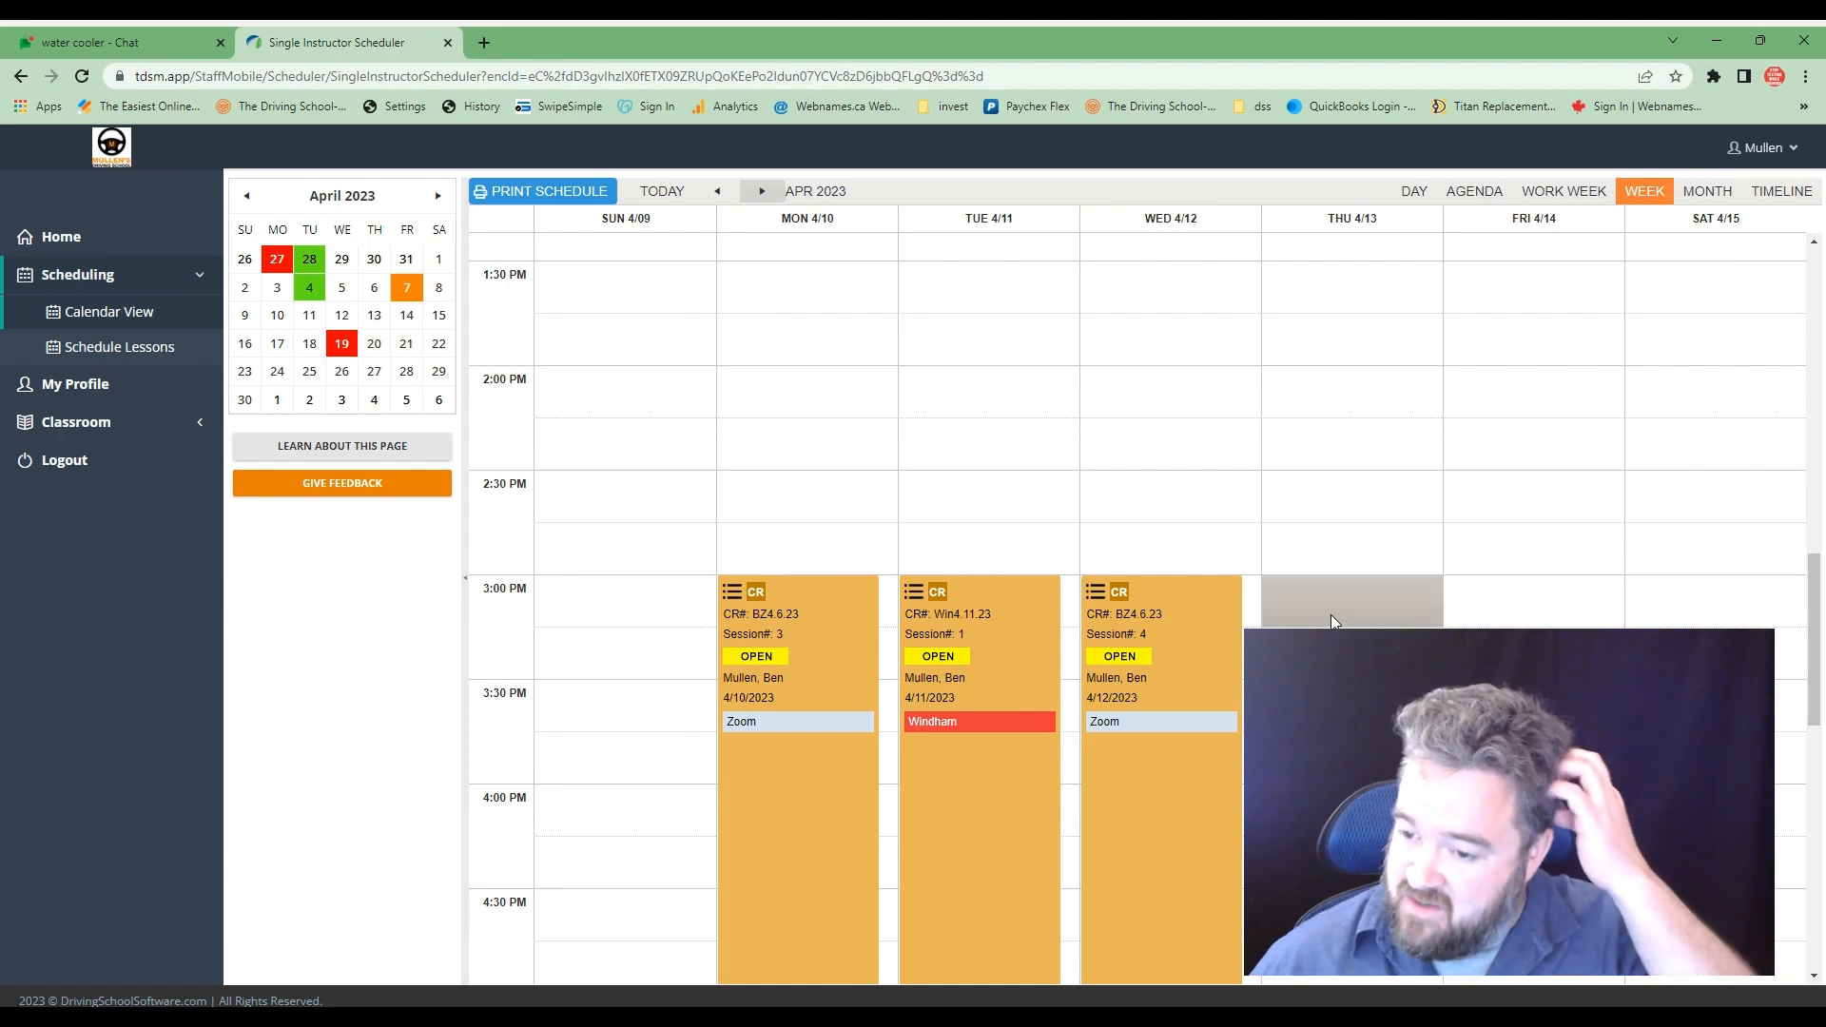
{"action": "right_click", "coordinate": [1344, 399]}
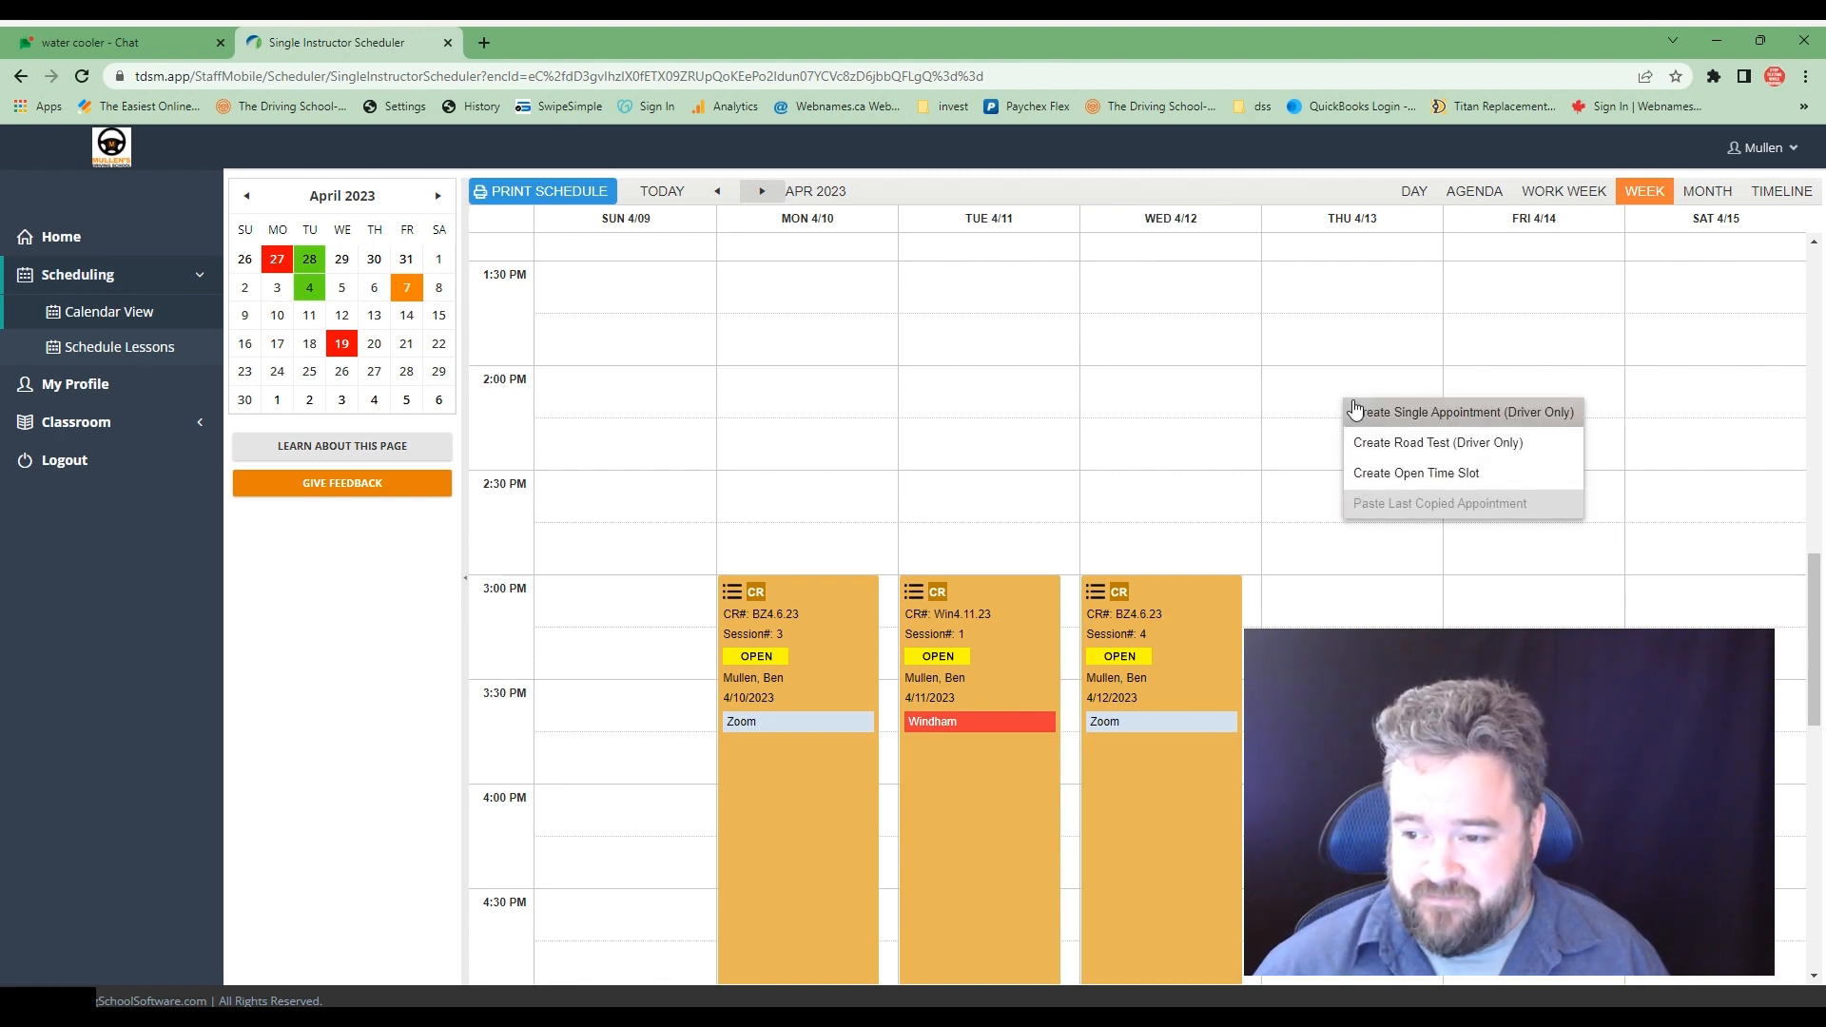
{"action": "left_click", "coordinate": [1422, 474]}
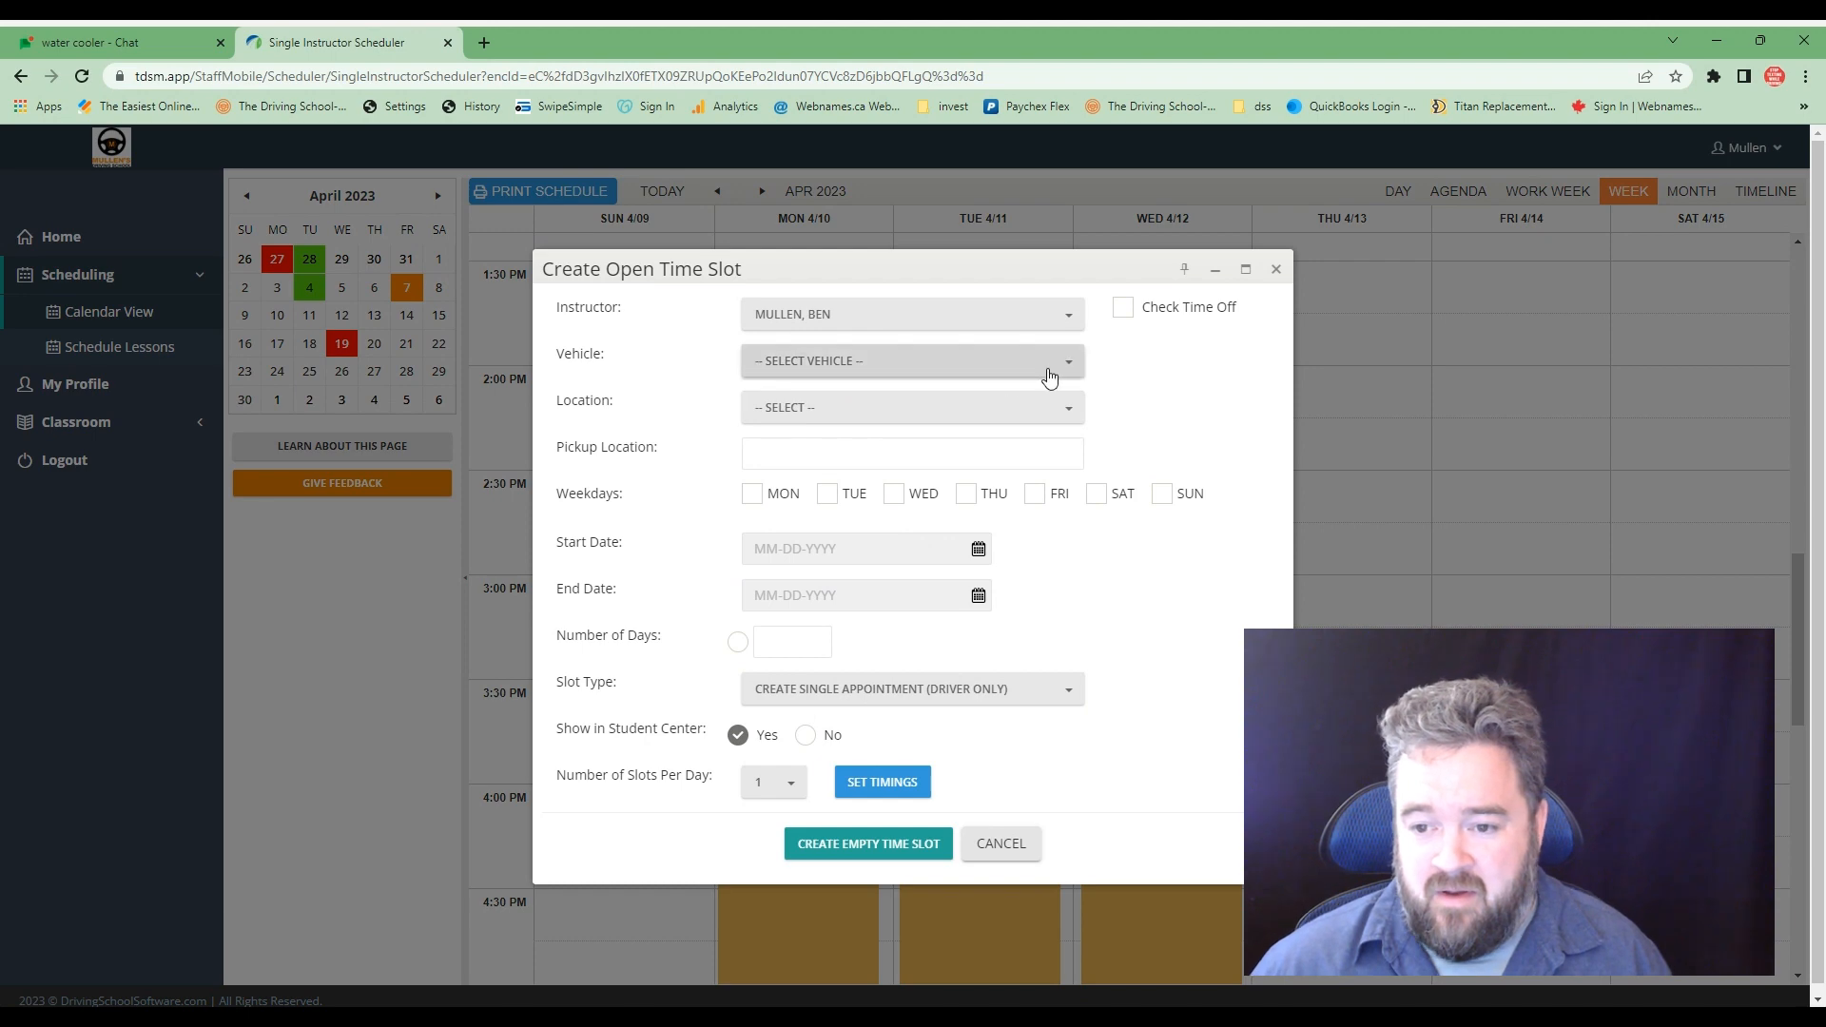
{"action": "left_click", "coordinate": [1065, 361]}
{"action": "scroll", "coordinate": [813, 761], "scroll_direction": "down", "scroll_amount": 1}
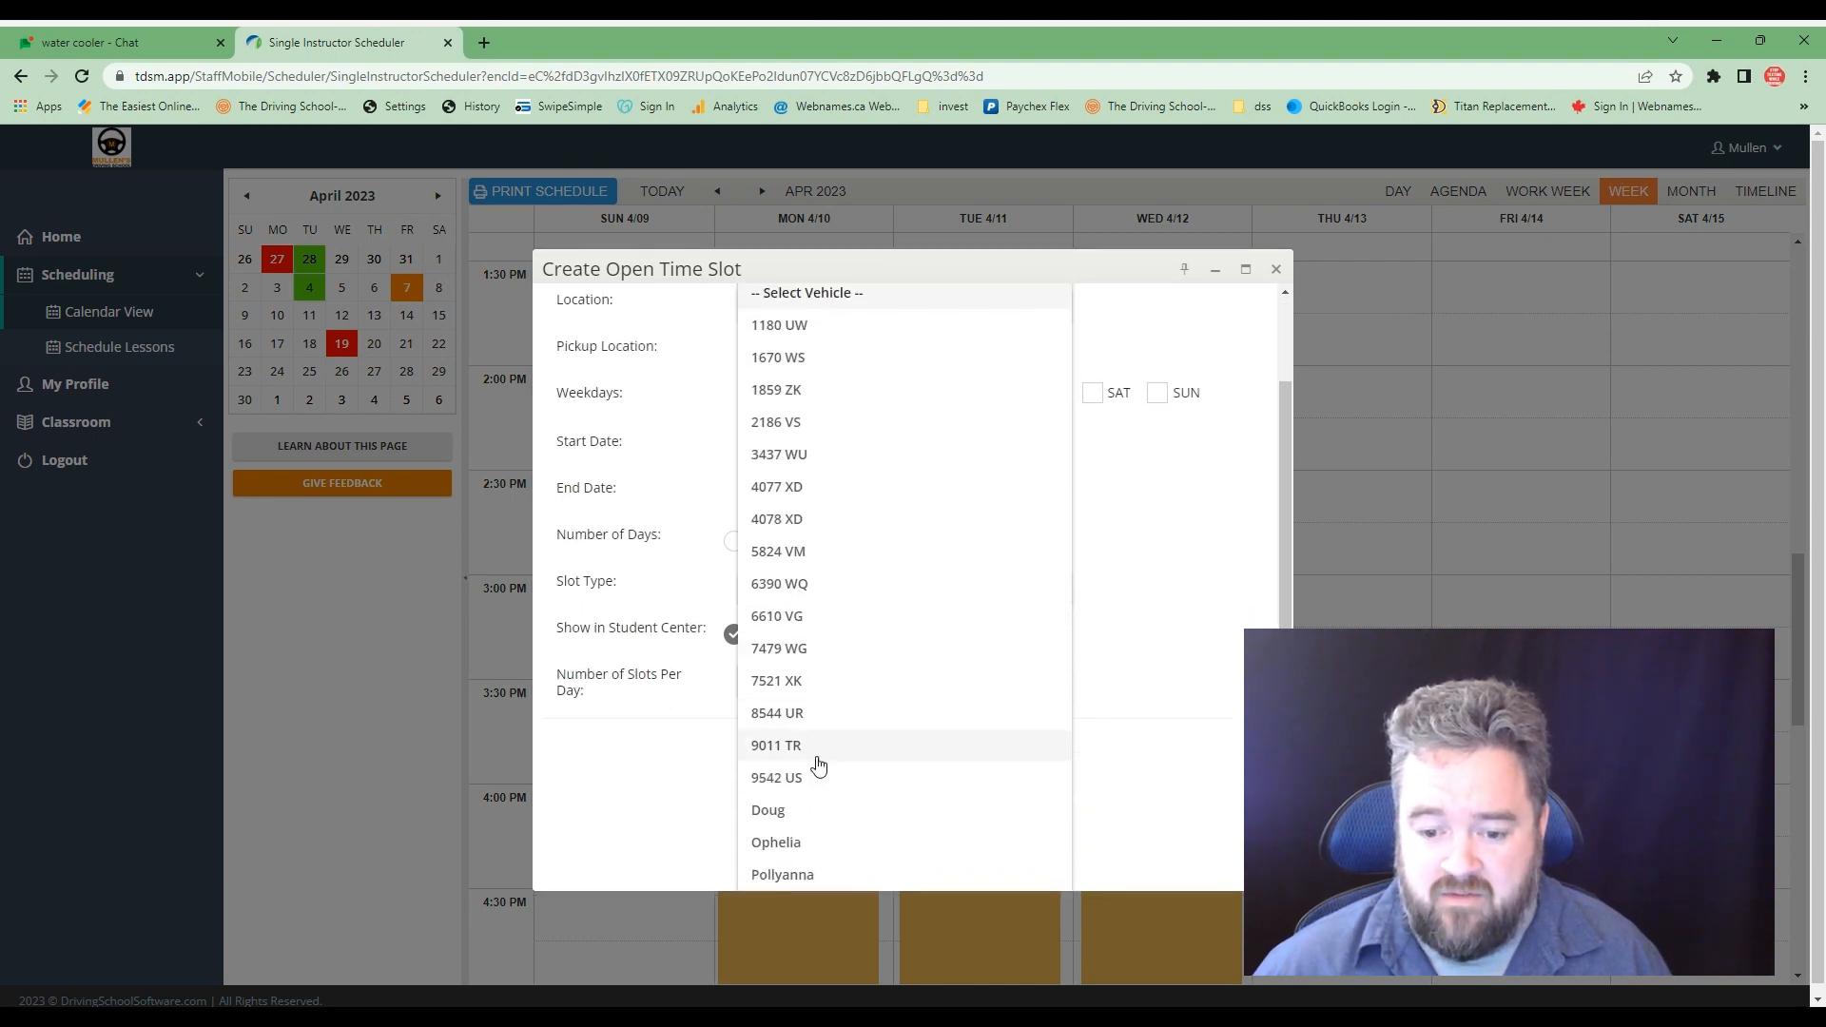
{"action": "left_click", "coordinate": [795, 843]}
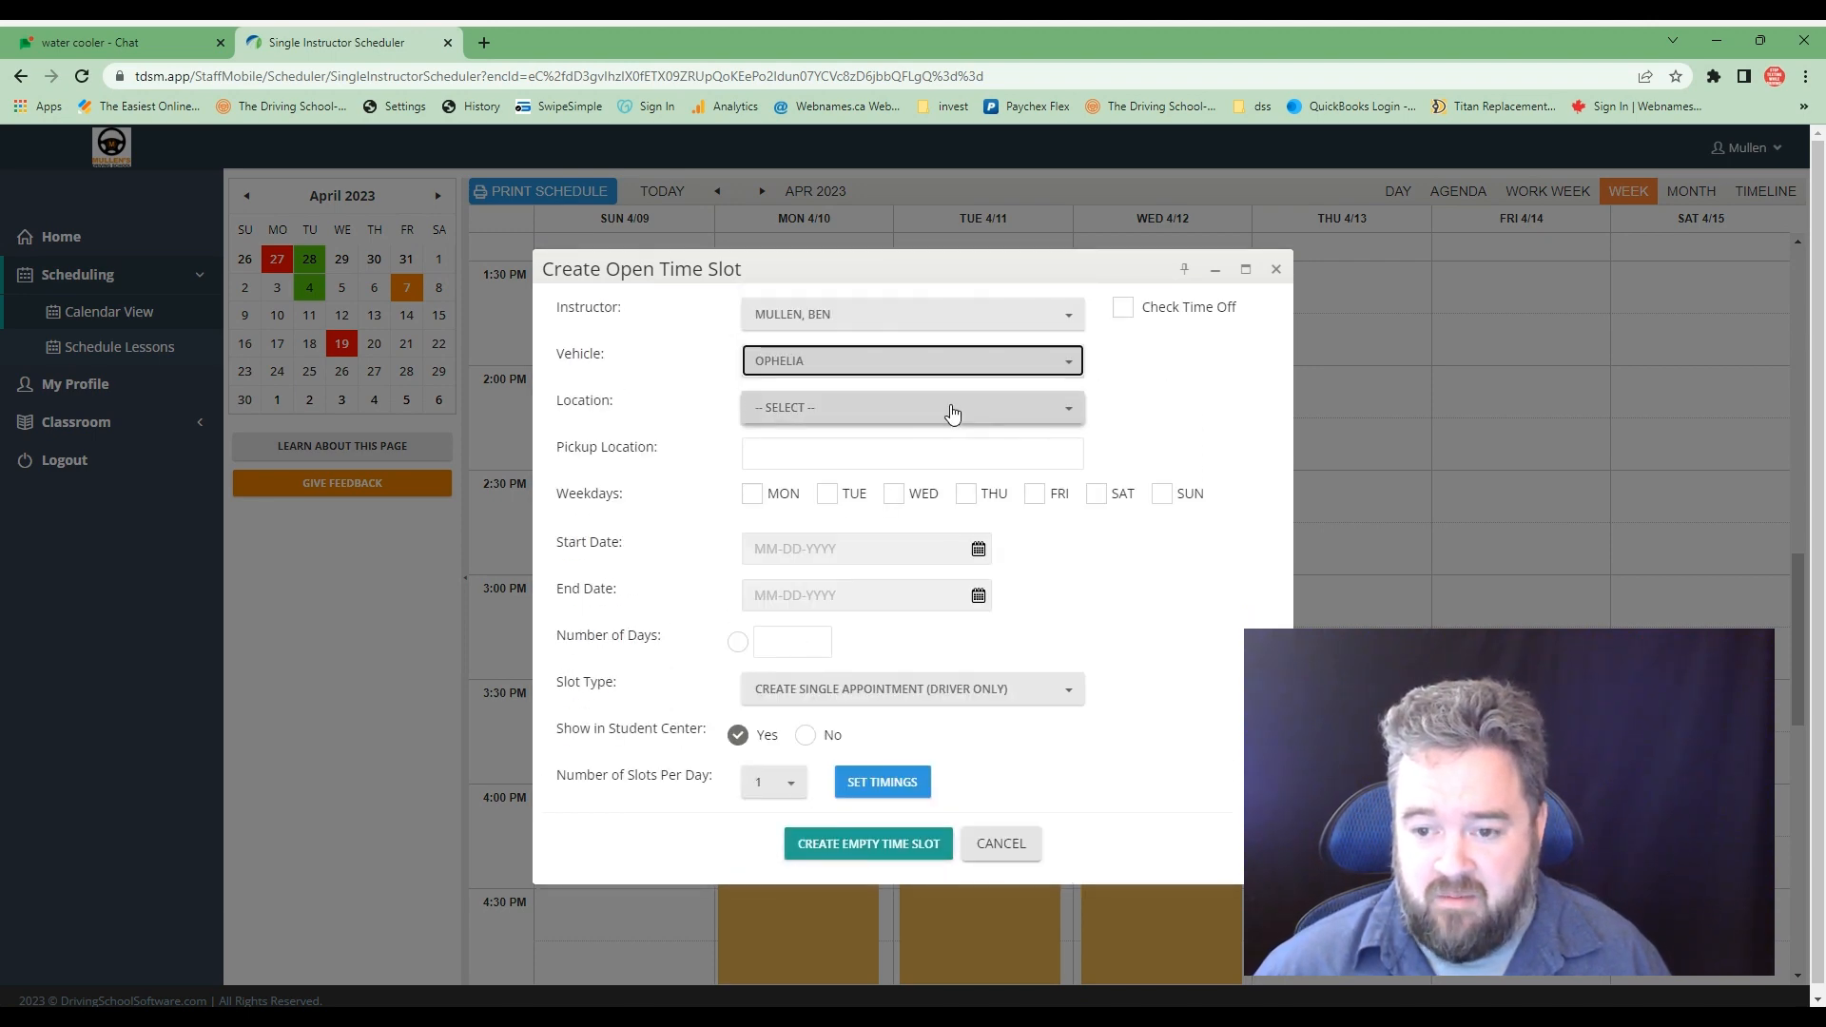
{"action": "left_click", "coordinate": [1066, 408]}
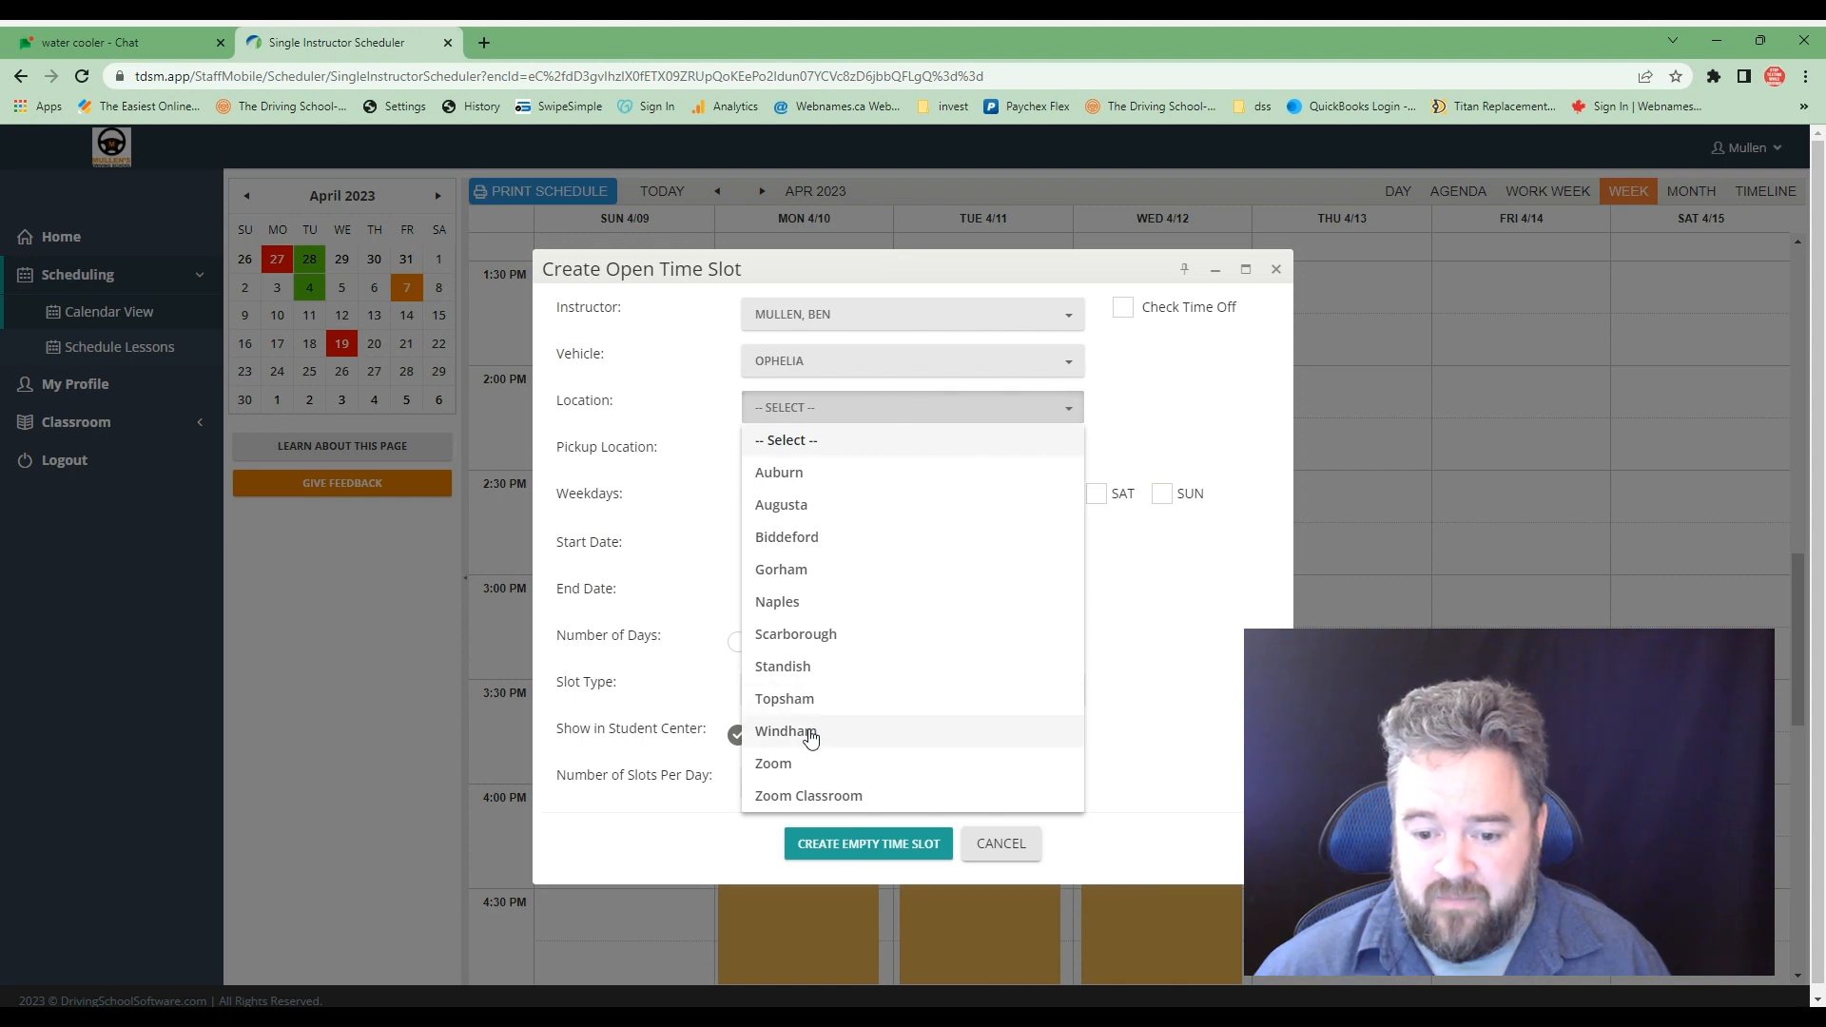
{"action": "left_click", "coordinate": [799, 731]}
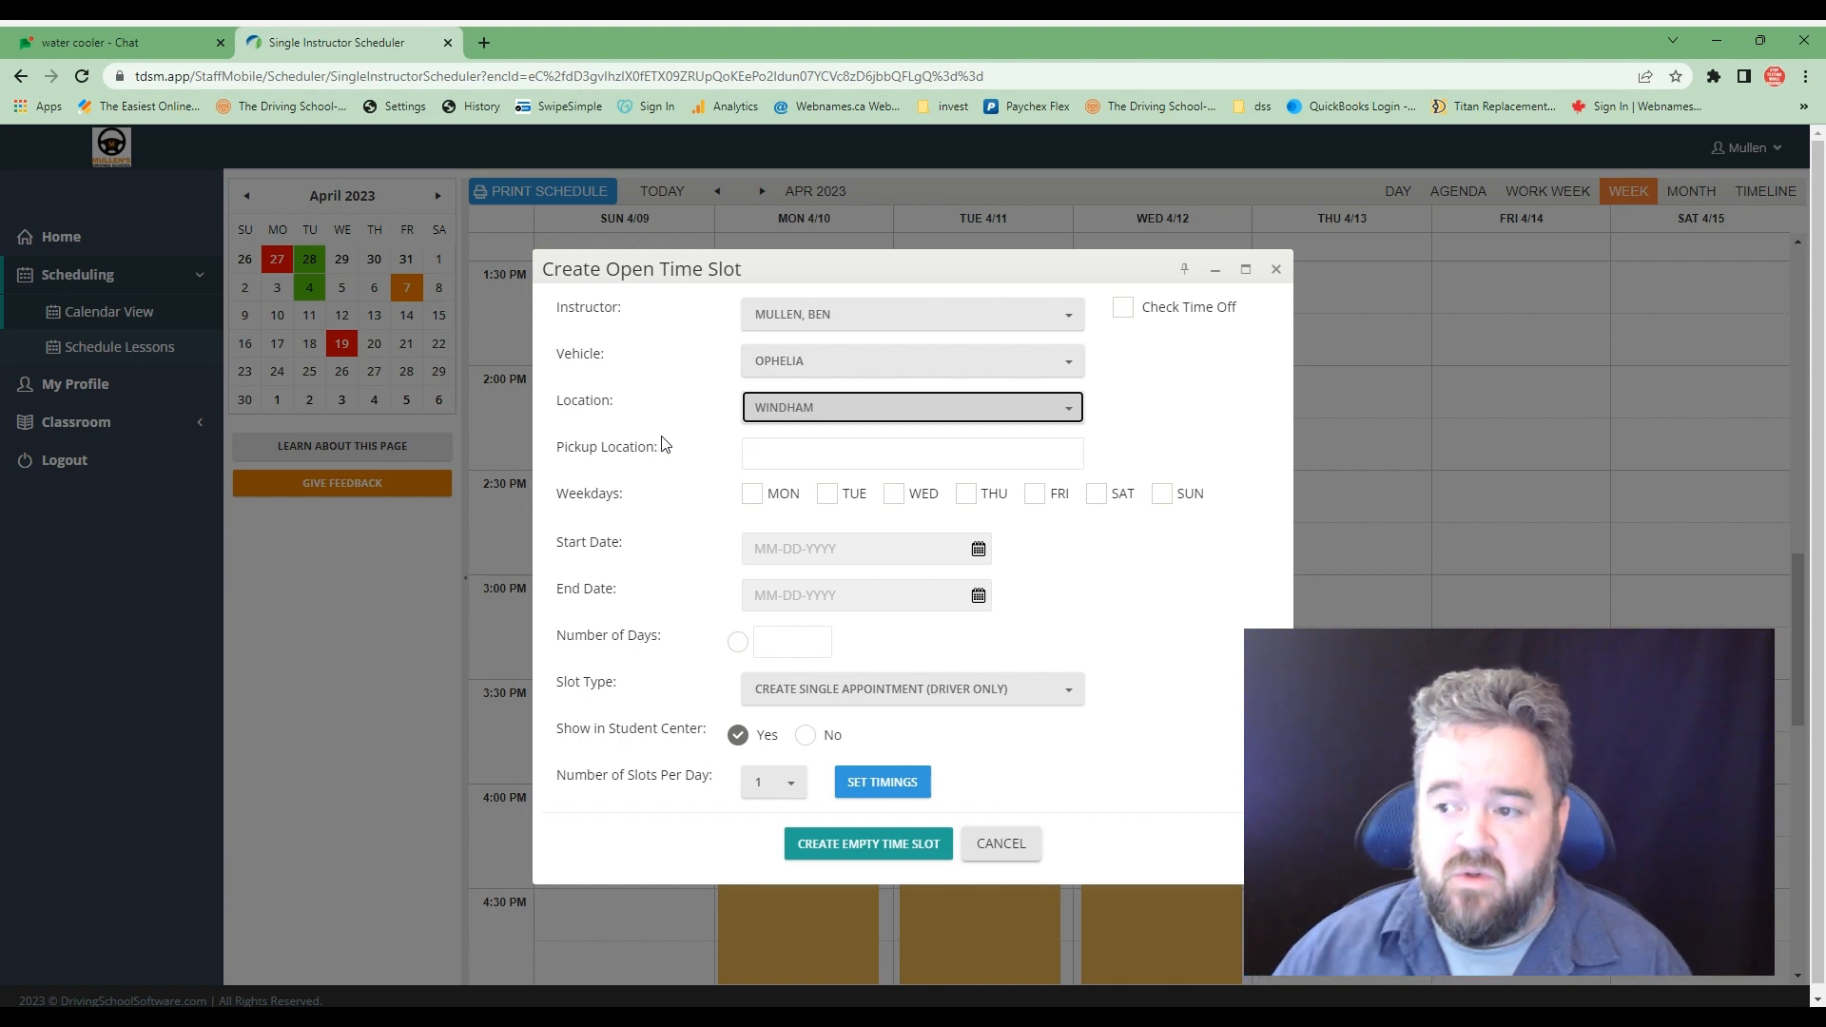
- Enter "high school" as the slot's pickup location and select Thursday as its weekday
{"action": "left_click", "coordinate": [778, 450]}
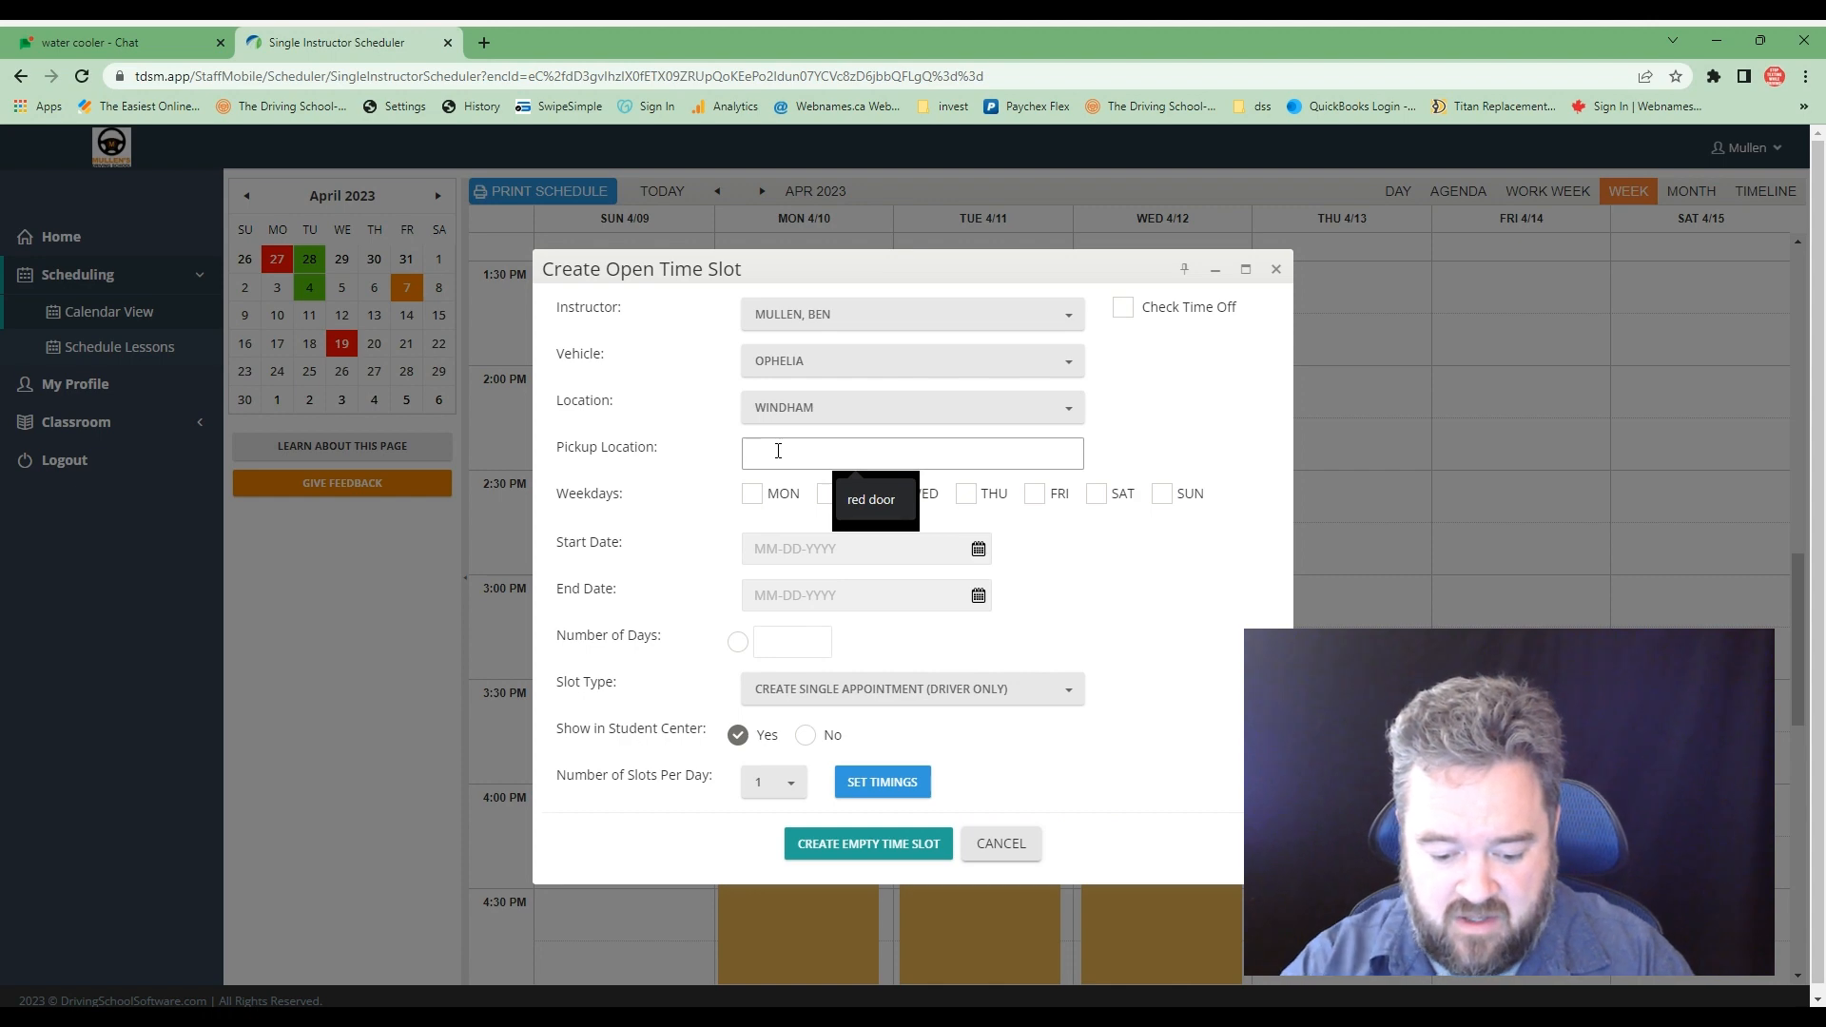
{"action": "type", "text": "high"}
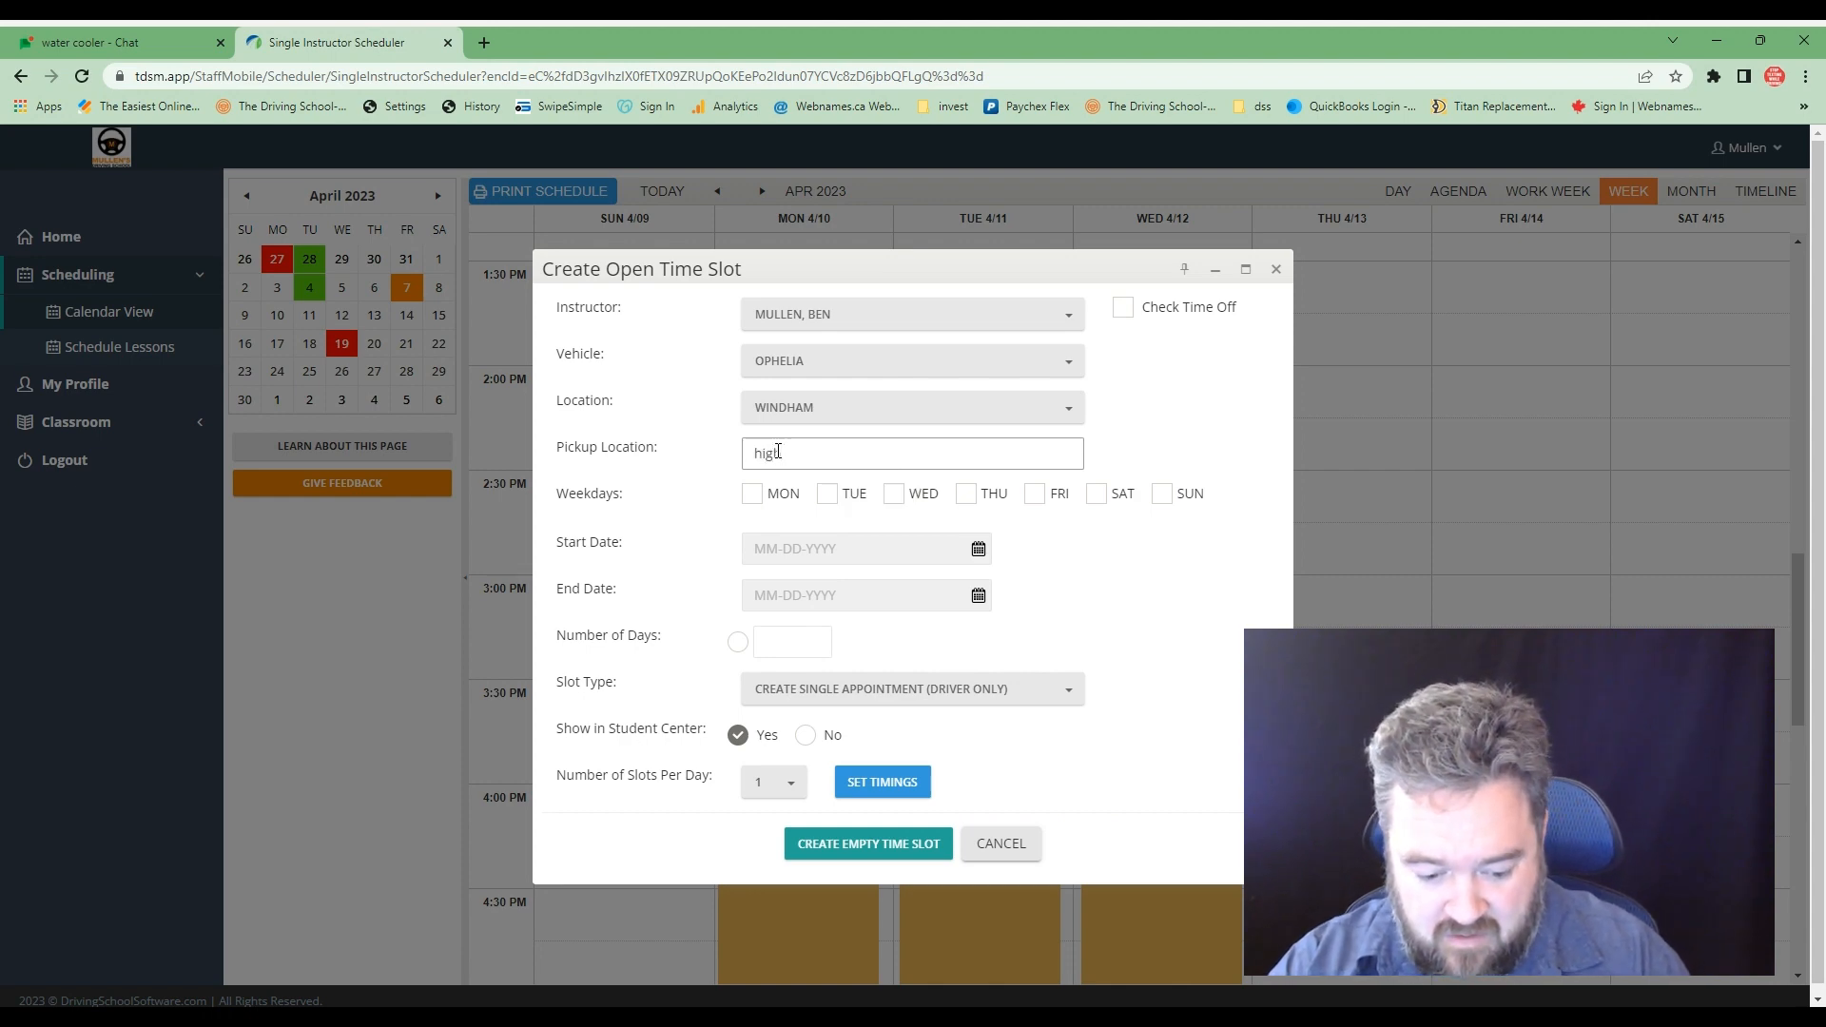
{"action": "type", "text": " school"}
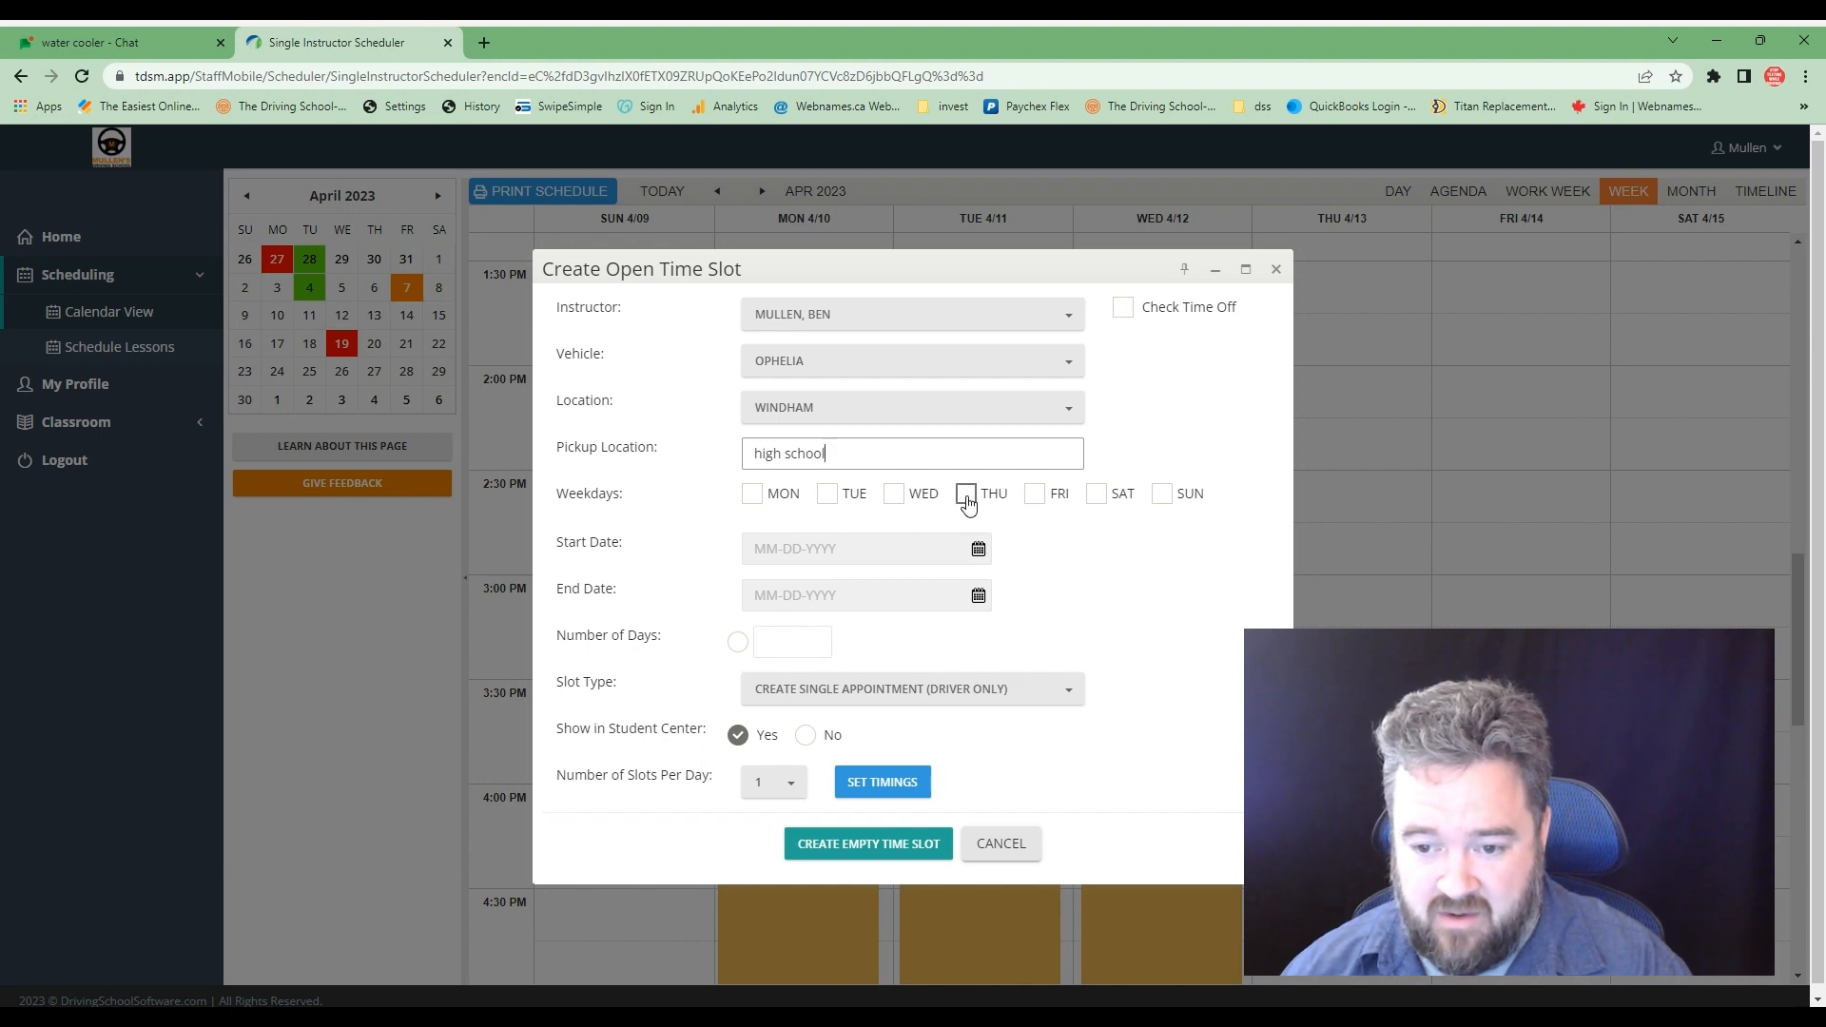
{"action": "left_click", "coordinate": [966, 497]}
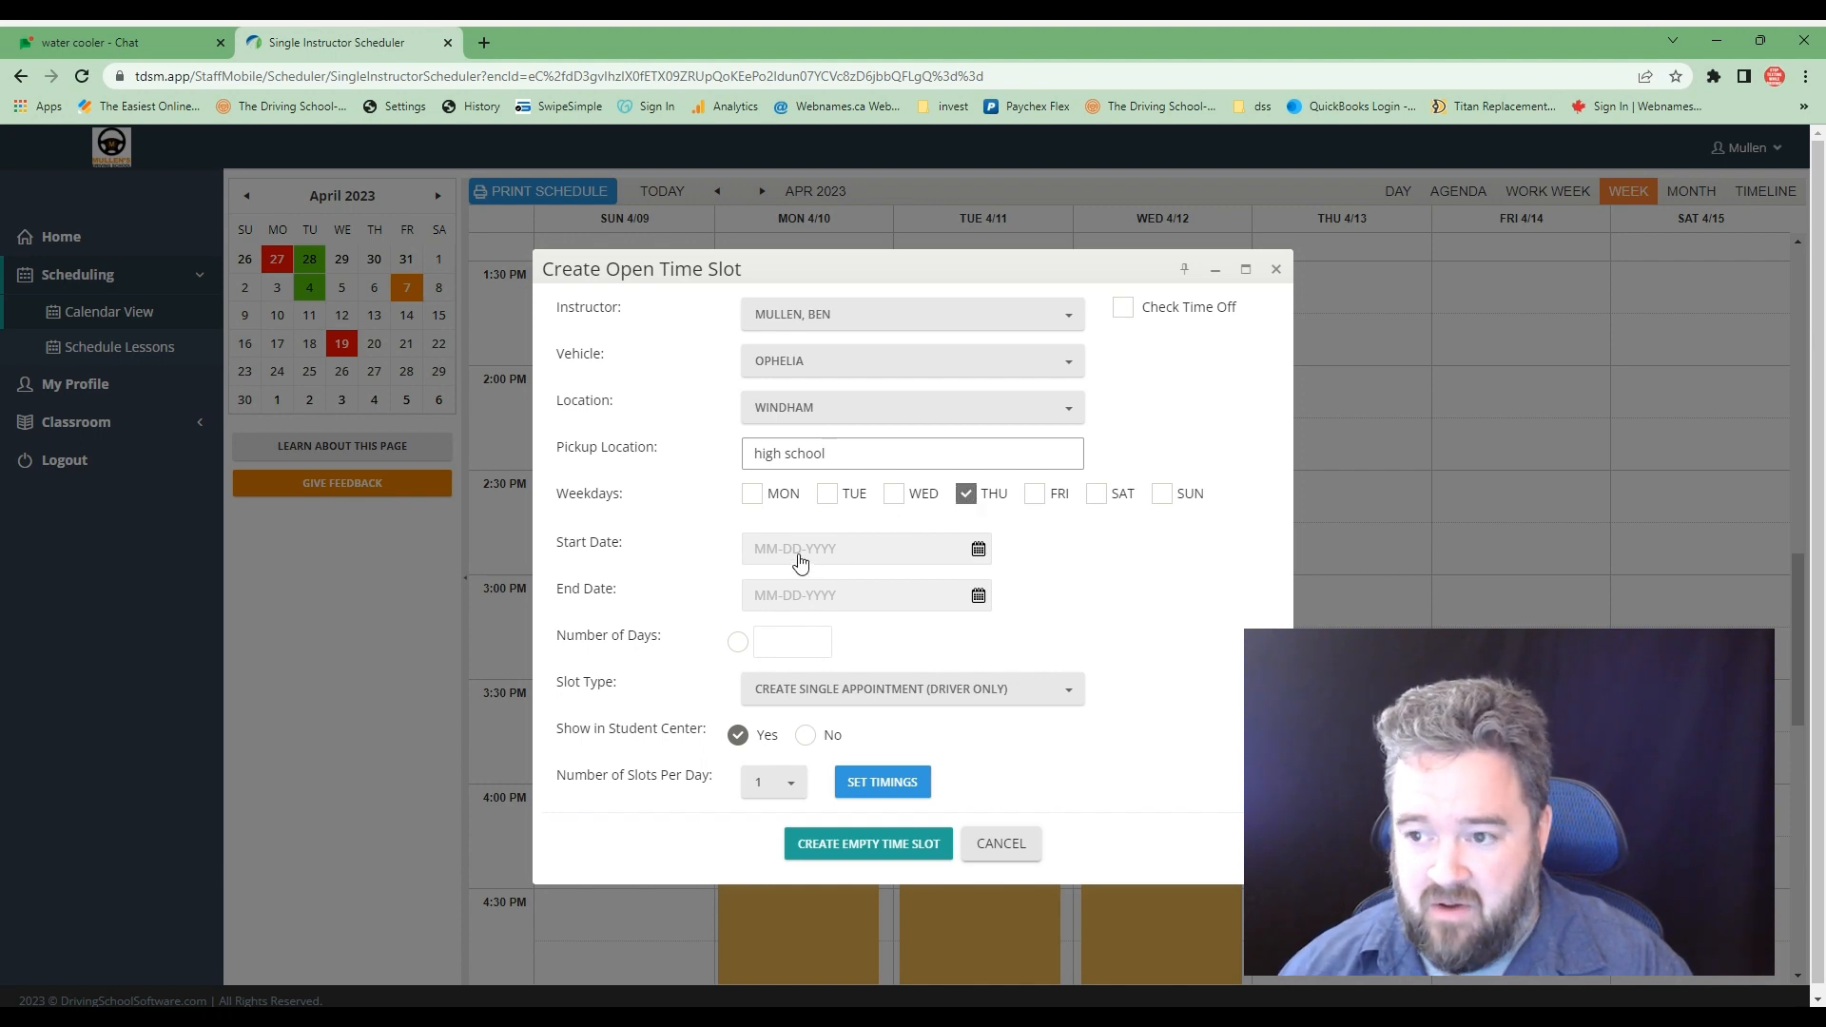
- Set both the start date and the end date of the open time slot to 04-13-2023
{"action": "left_click", "coordinate": [799, 557]}
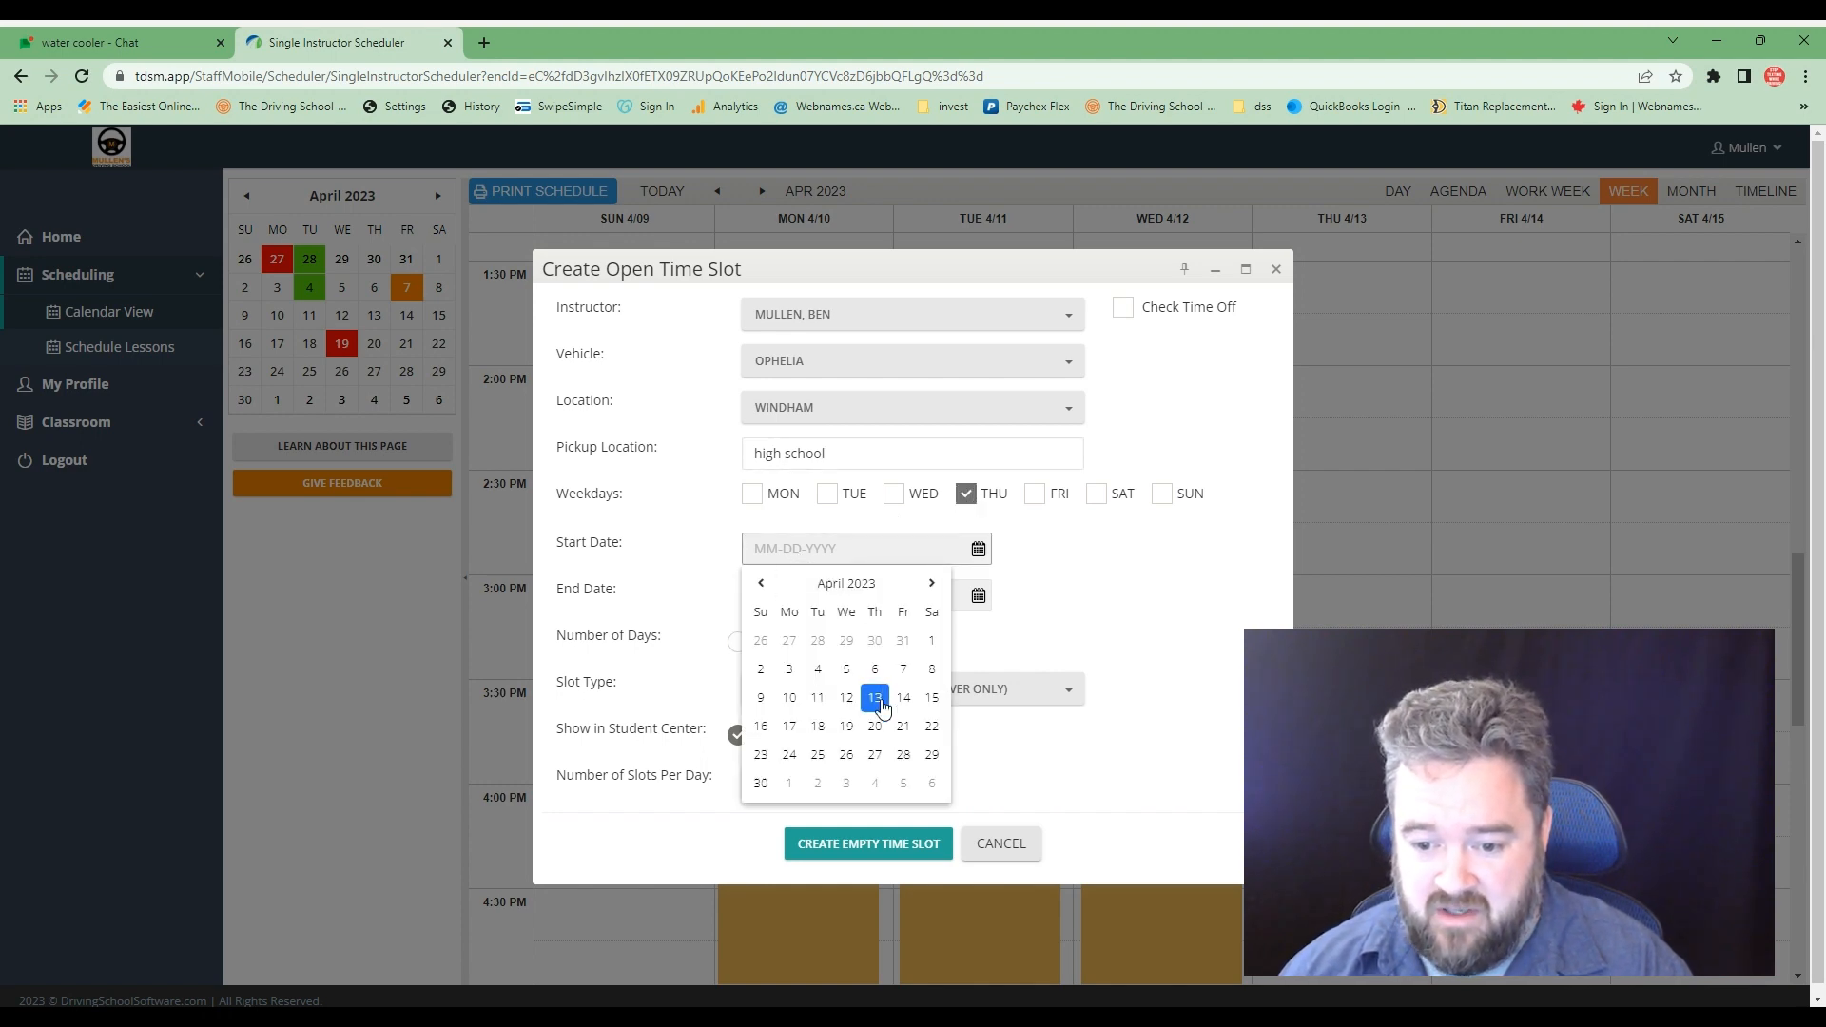
{"action": "left_click", "coordinate": [875, 697]}
{"action": "left_click", "coordinate": [977, 596]}
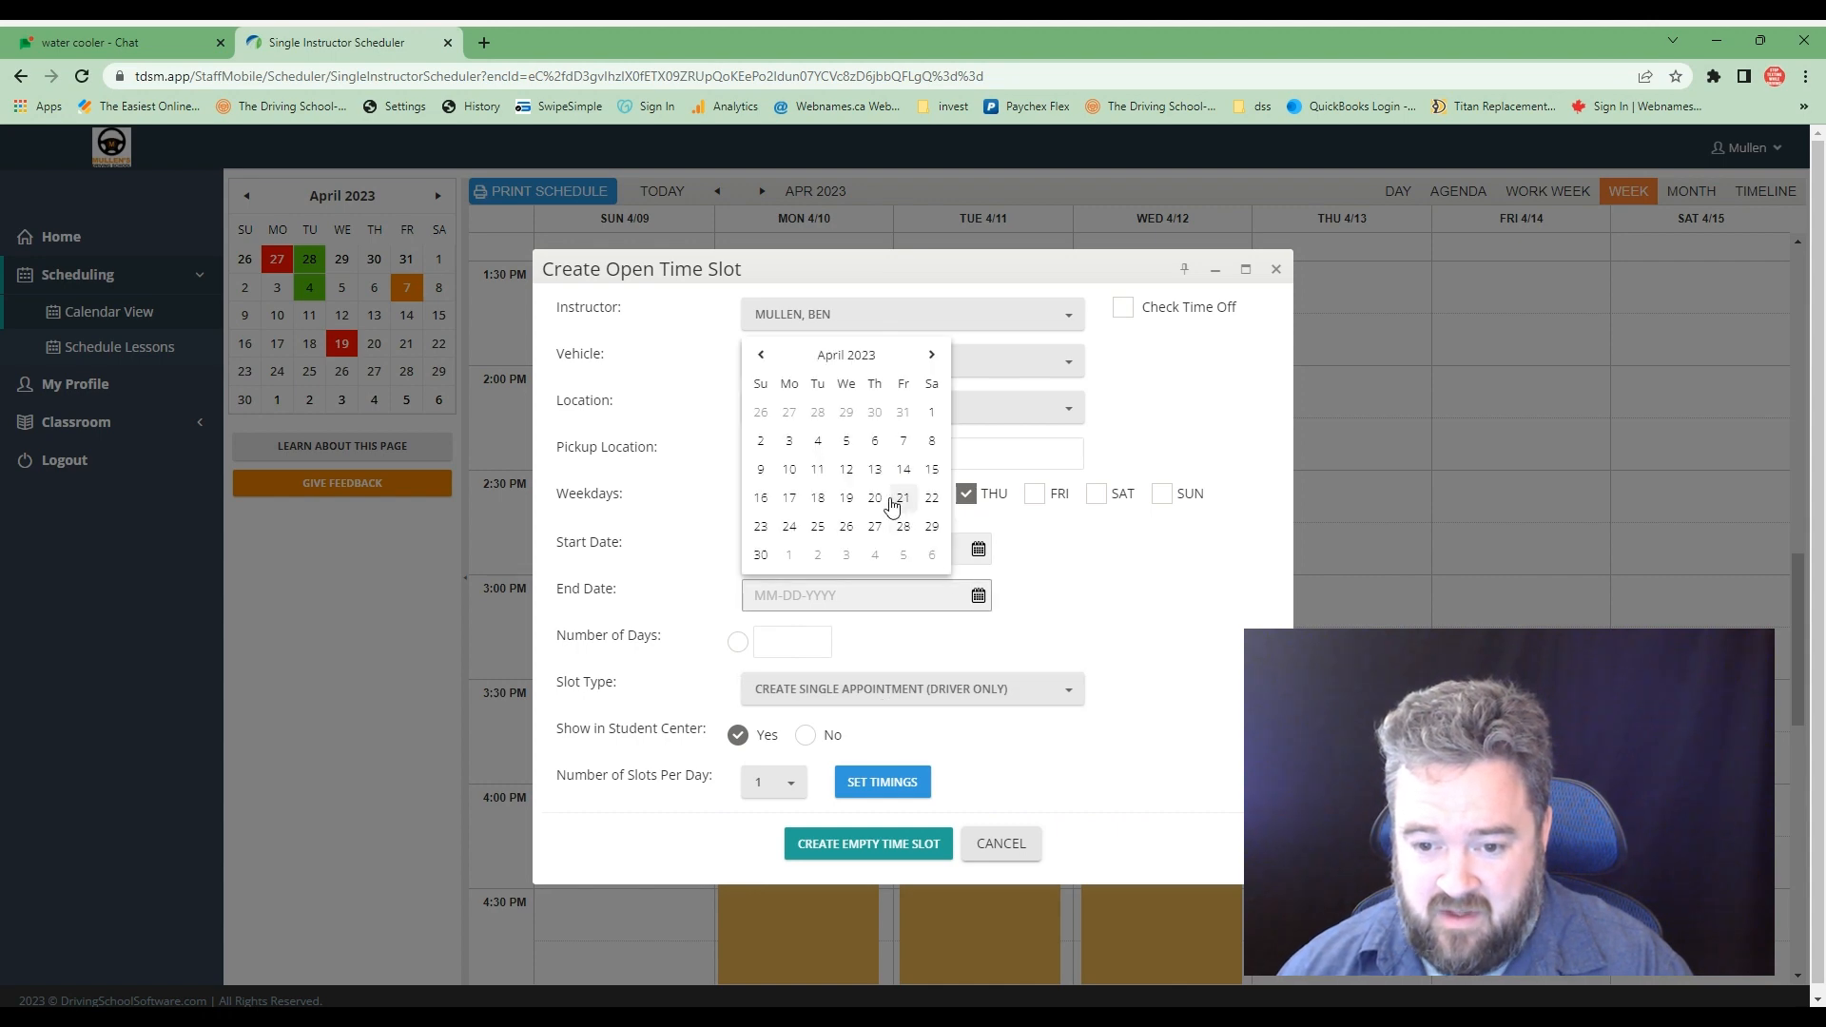
{"action": "left_click", "coordinate": [875, 469]}
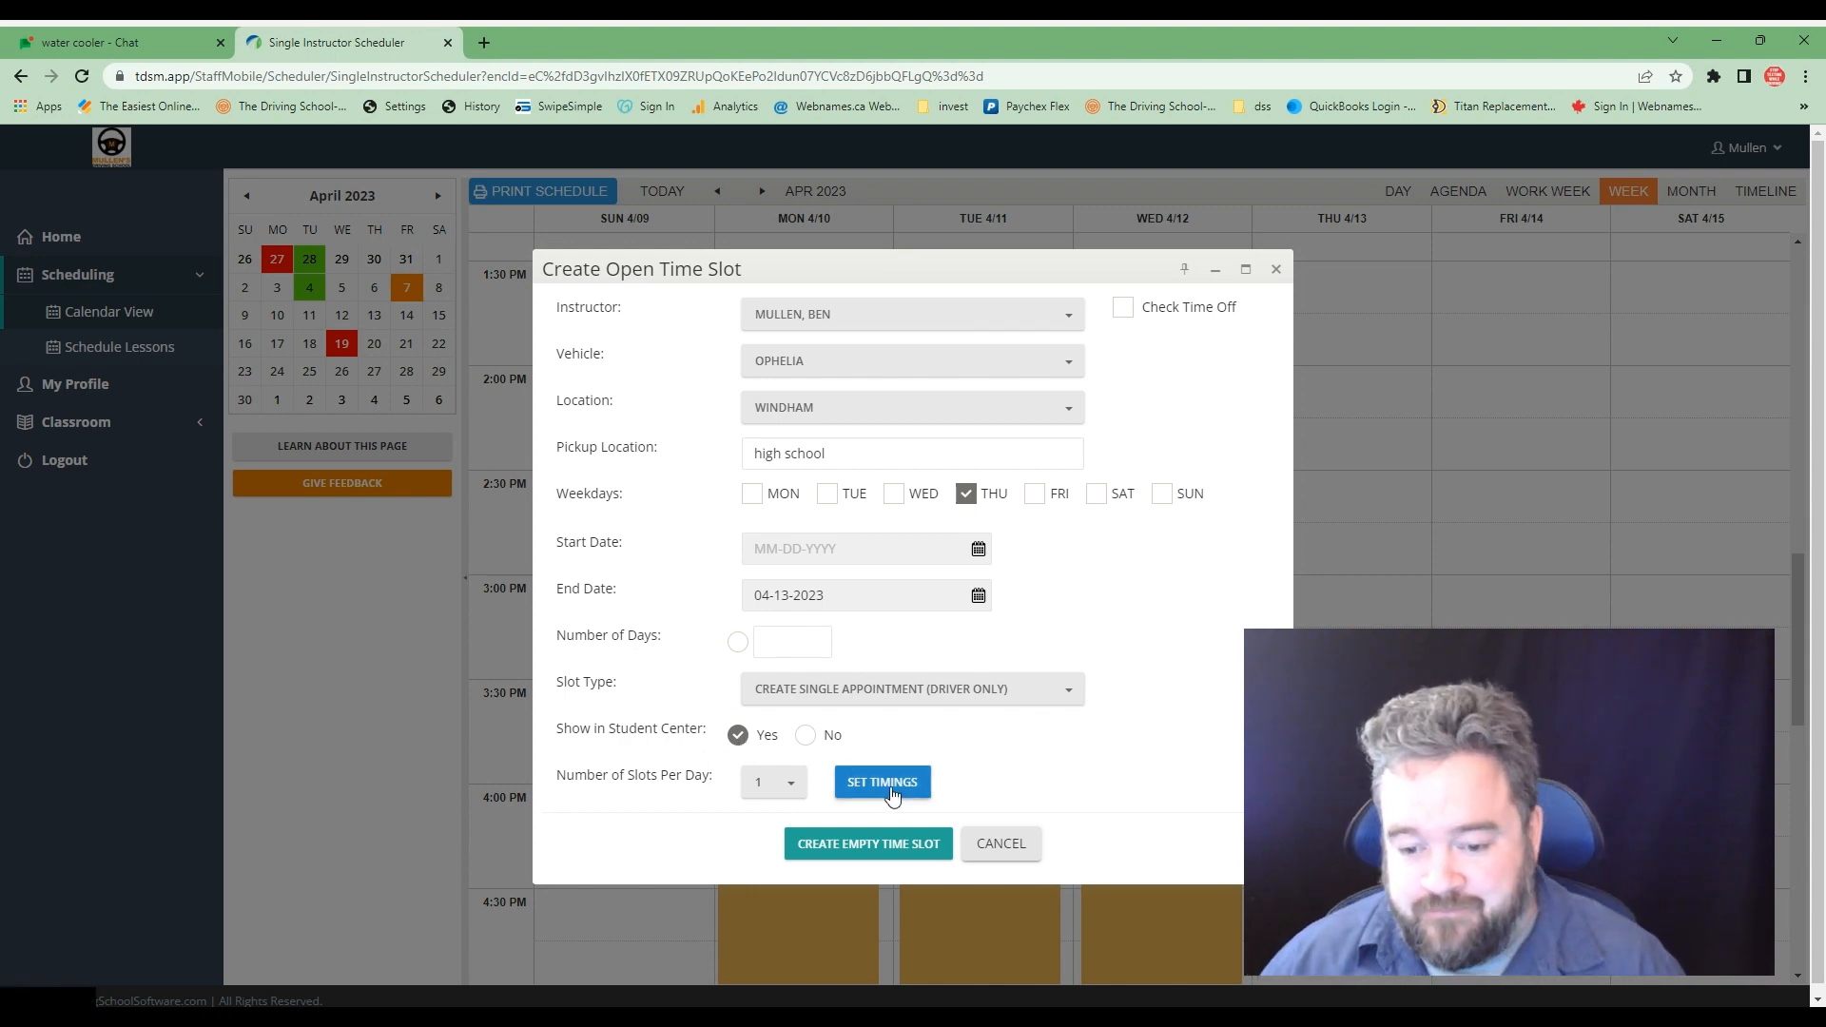
{"action": "left_click", "coordinate": [882, 782]}
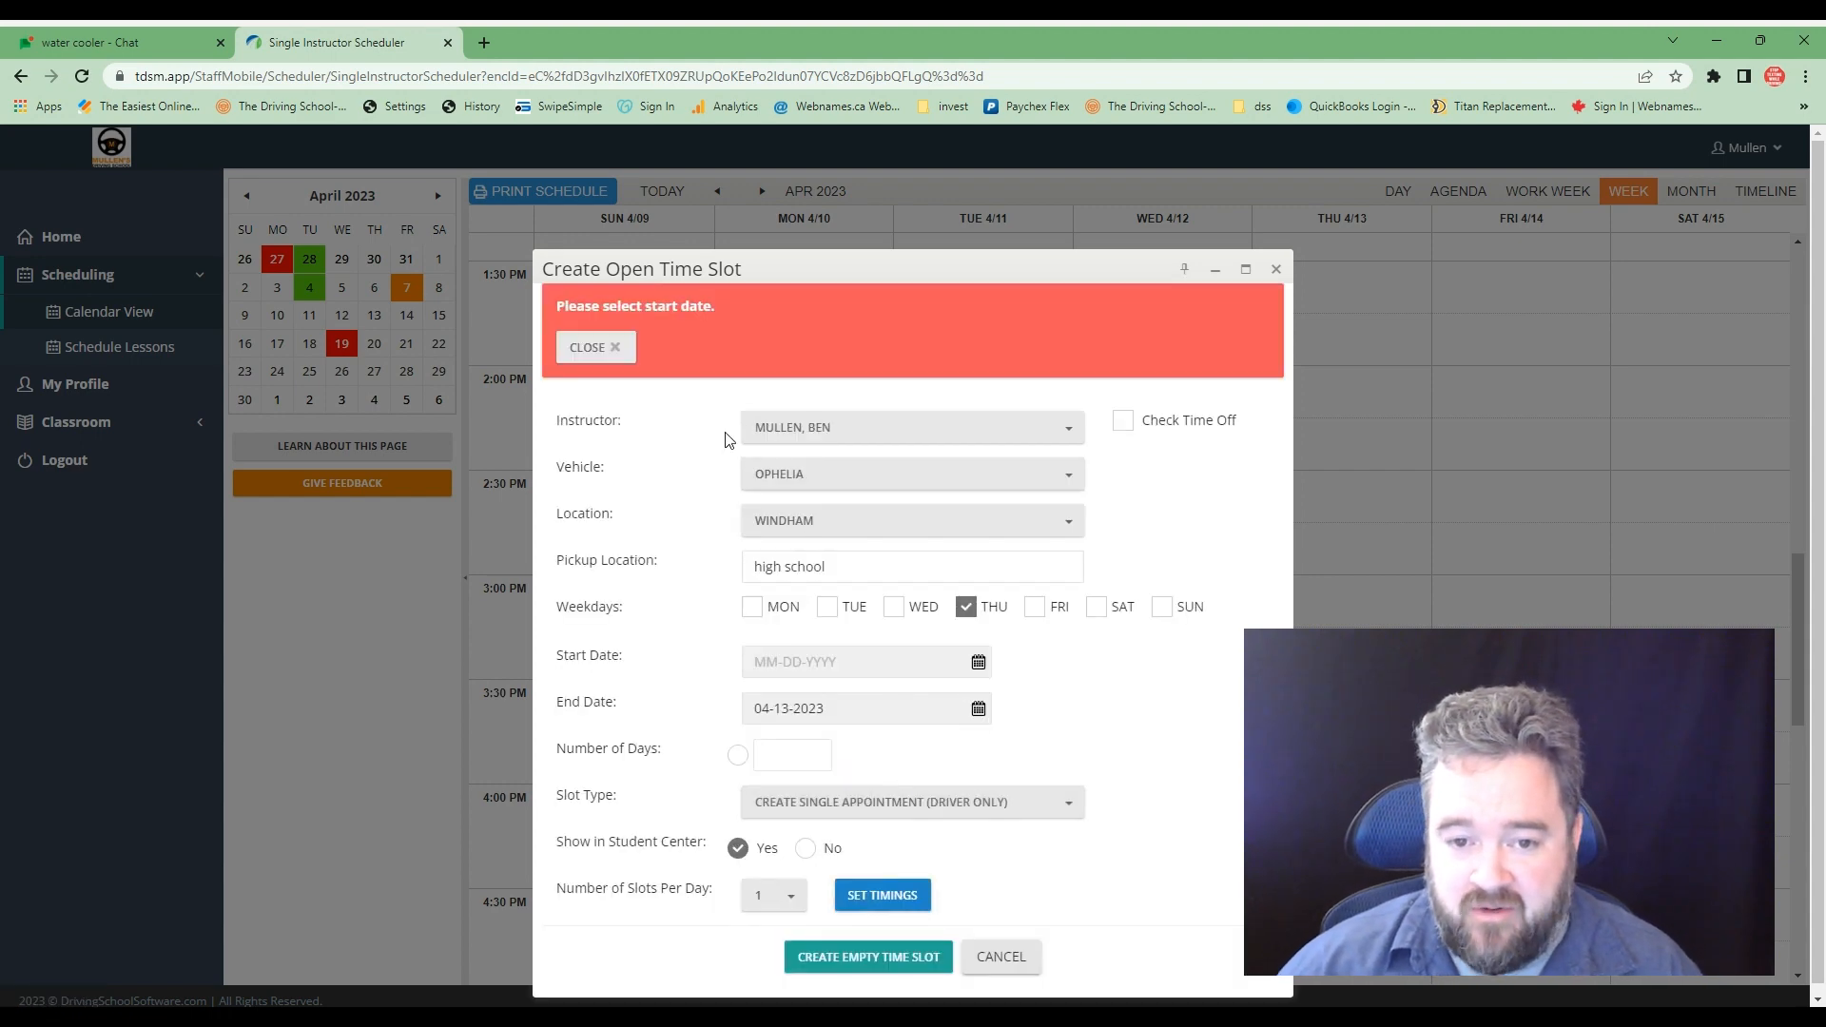
{"action": "left_click", "coordinate": [976, 662]}
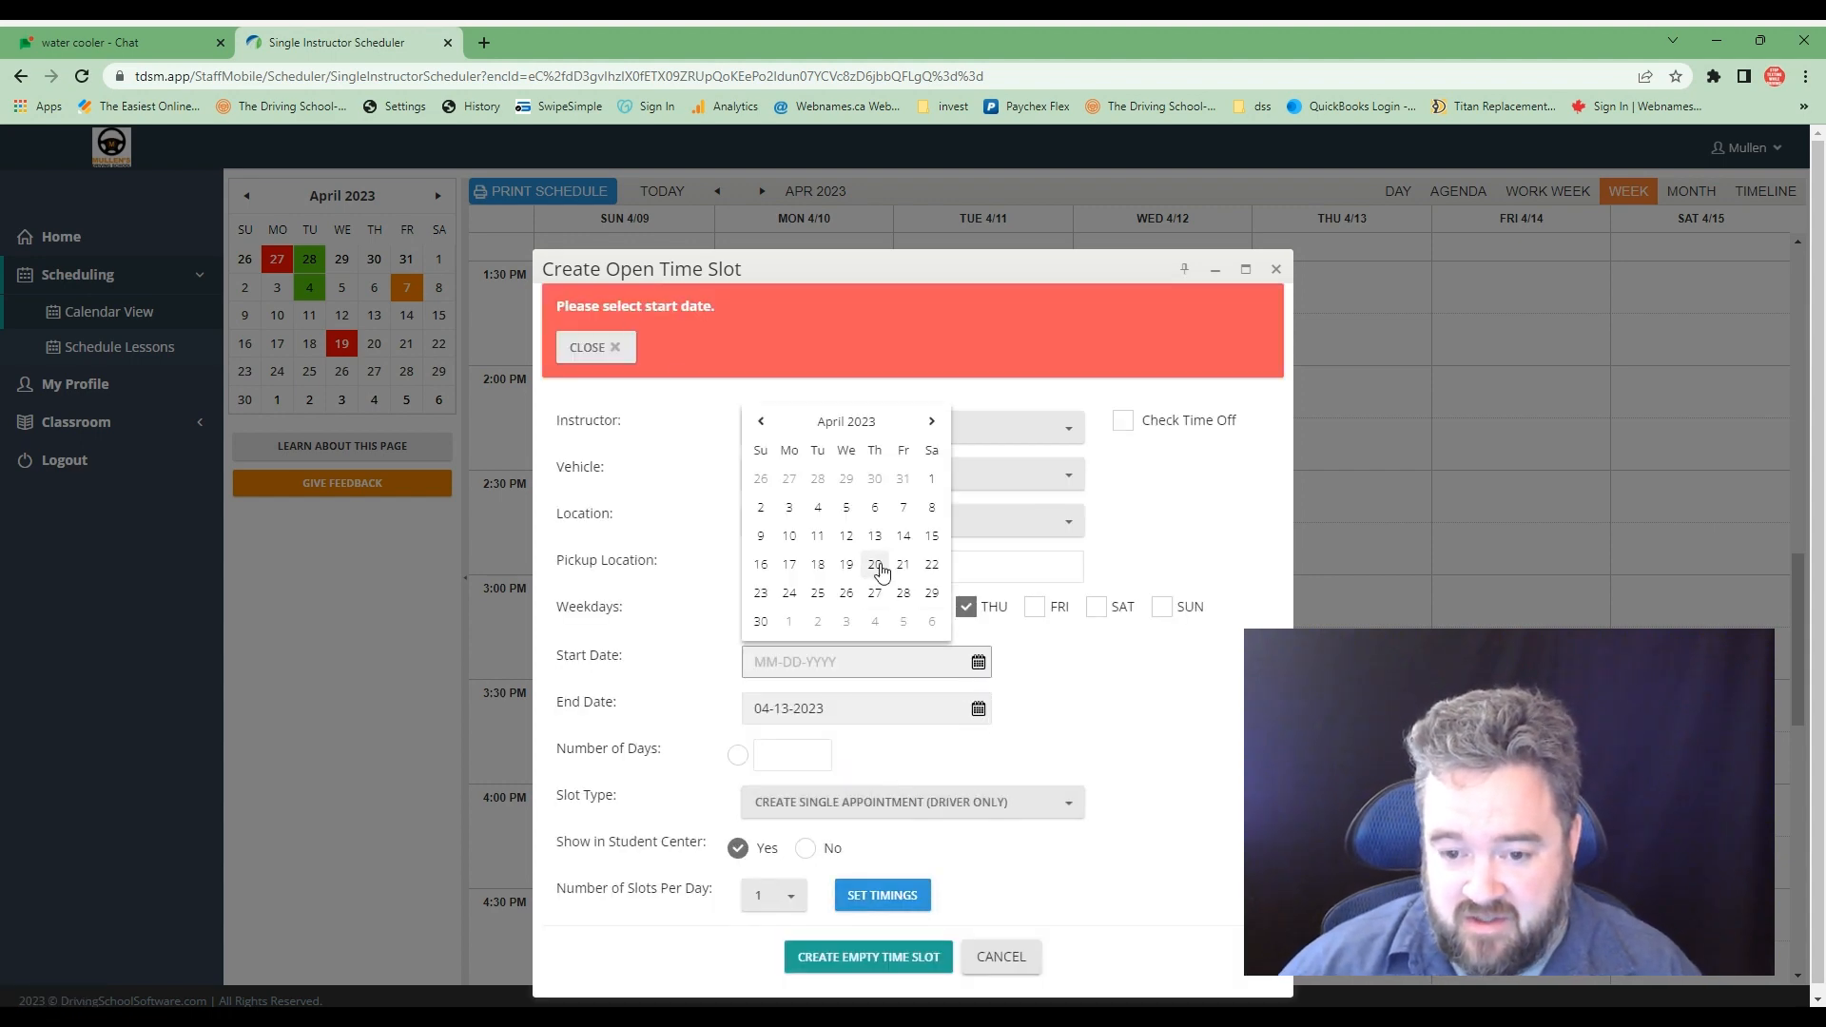
{"action": "left_click", "coordinate": [880, 542]}
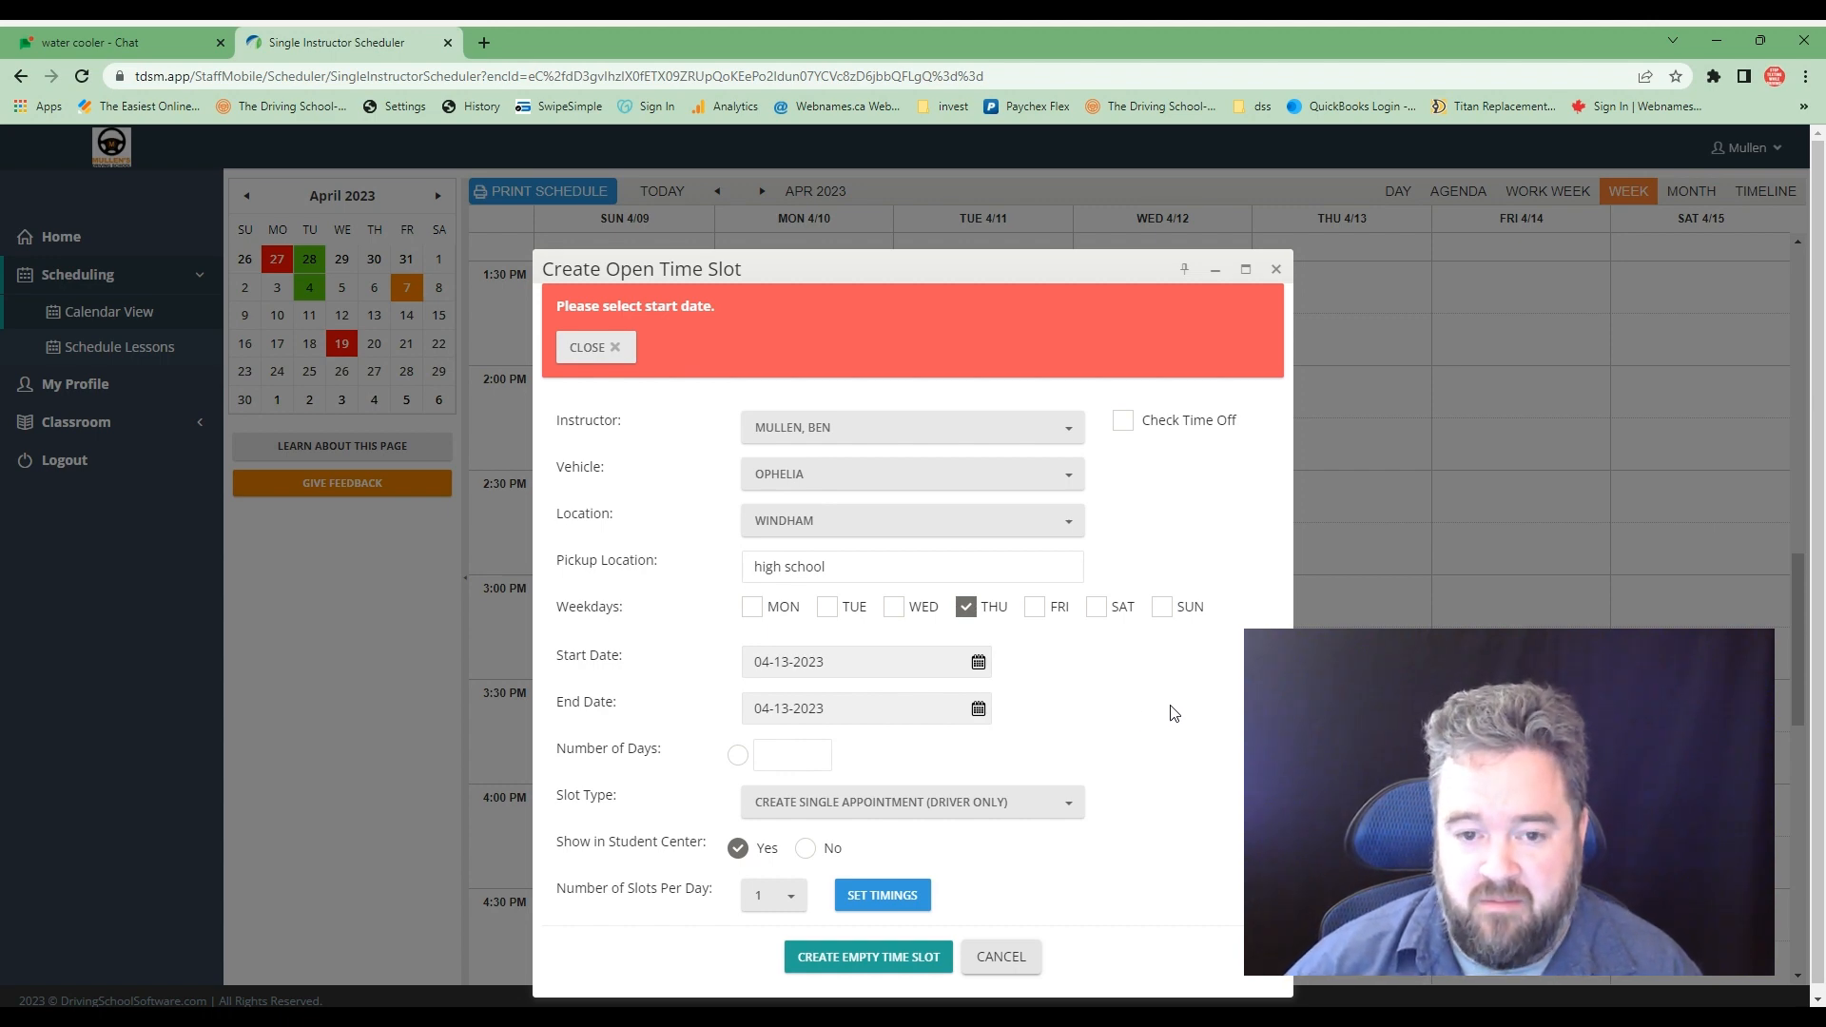
- Set the daily appointment's timings to 2:00 PM–4:00 PM and add them to the slot
{"action": "left_click", "coordinate": [882, 896]}
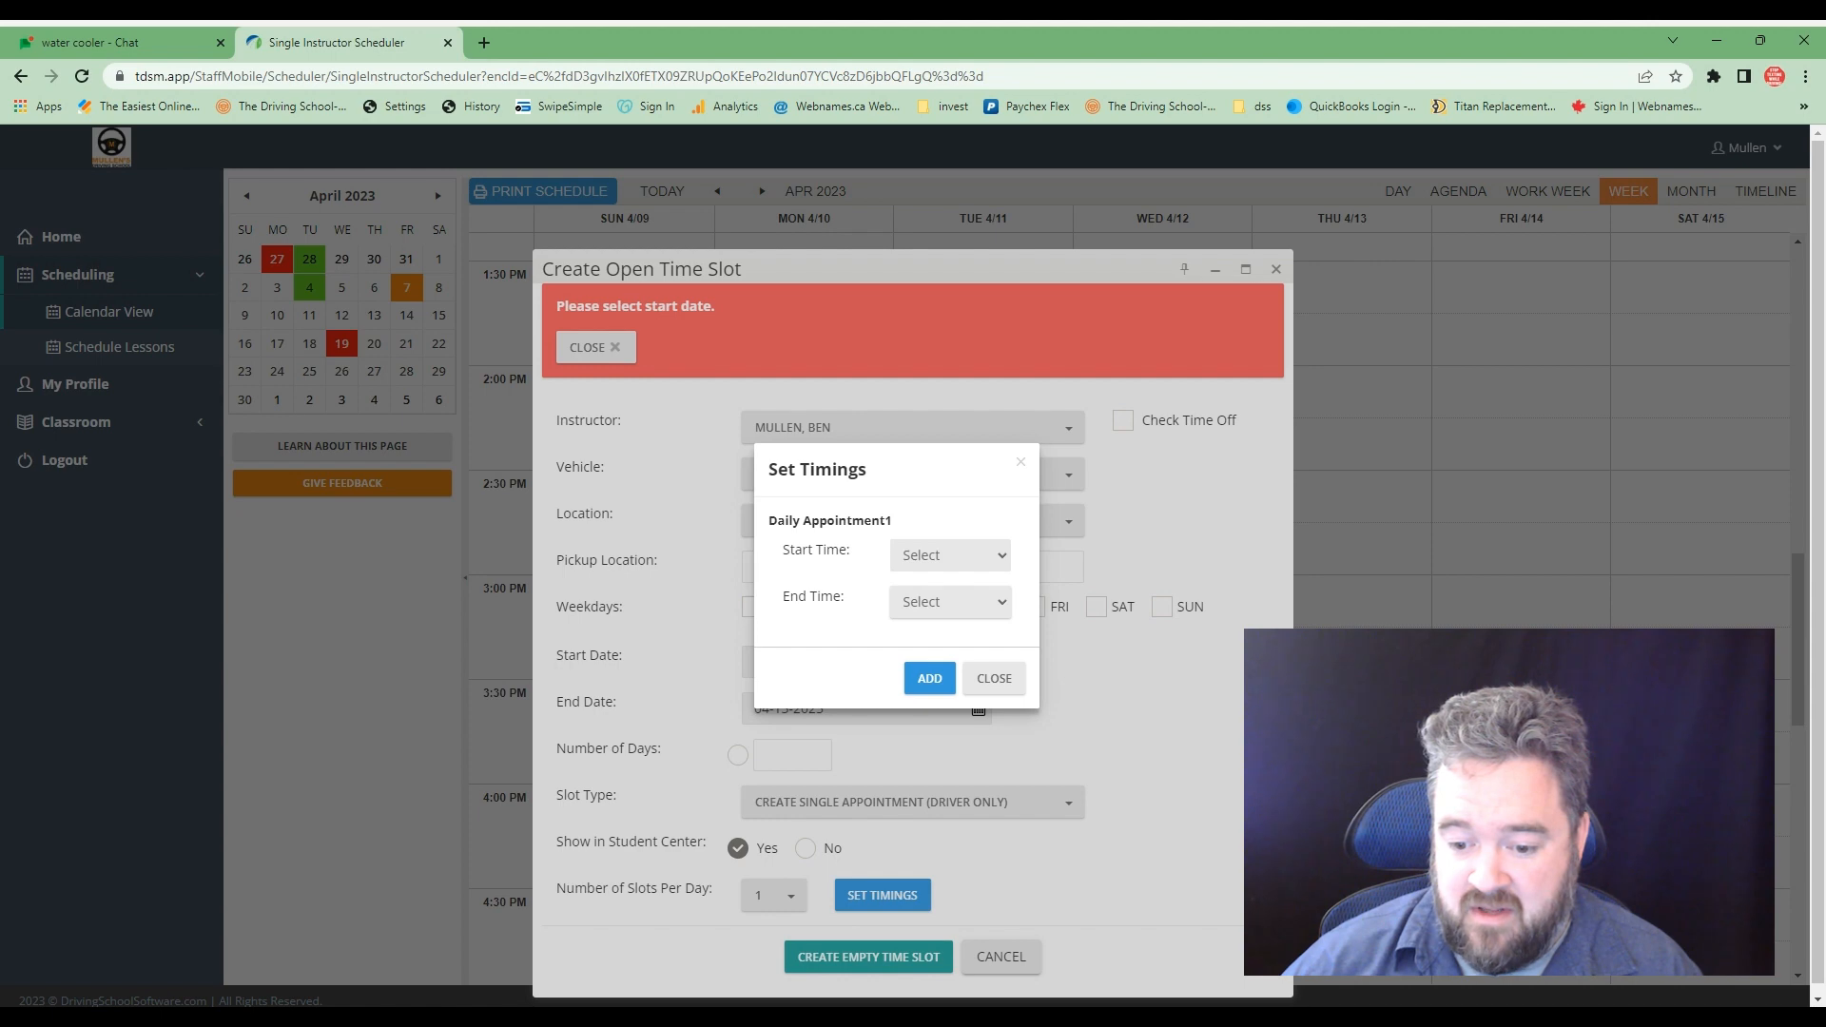
{"action": "left_click", "coordinate": [961, 786]}
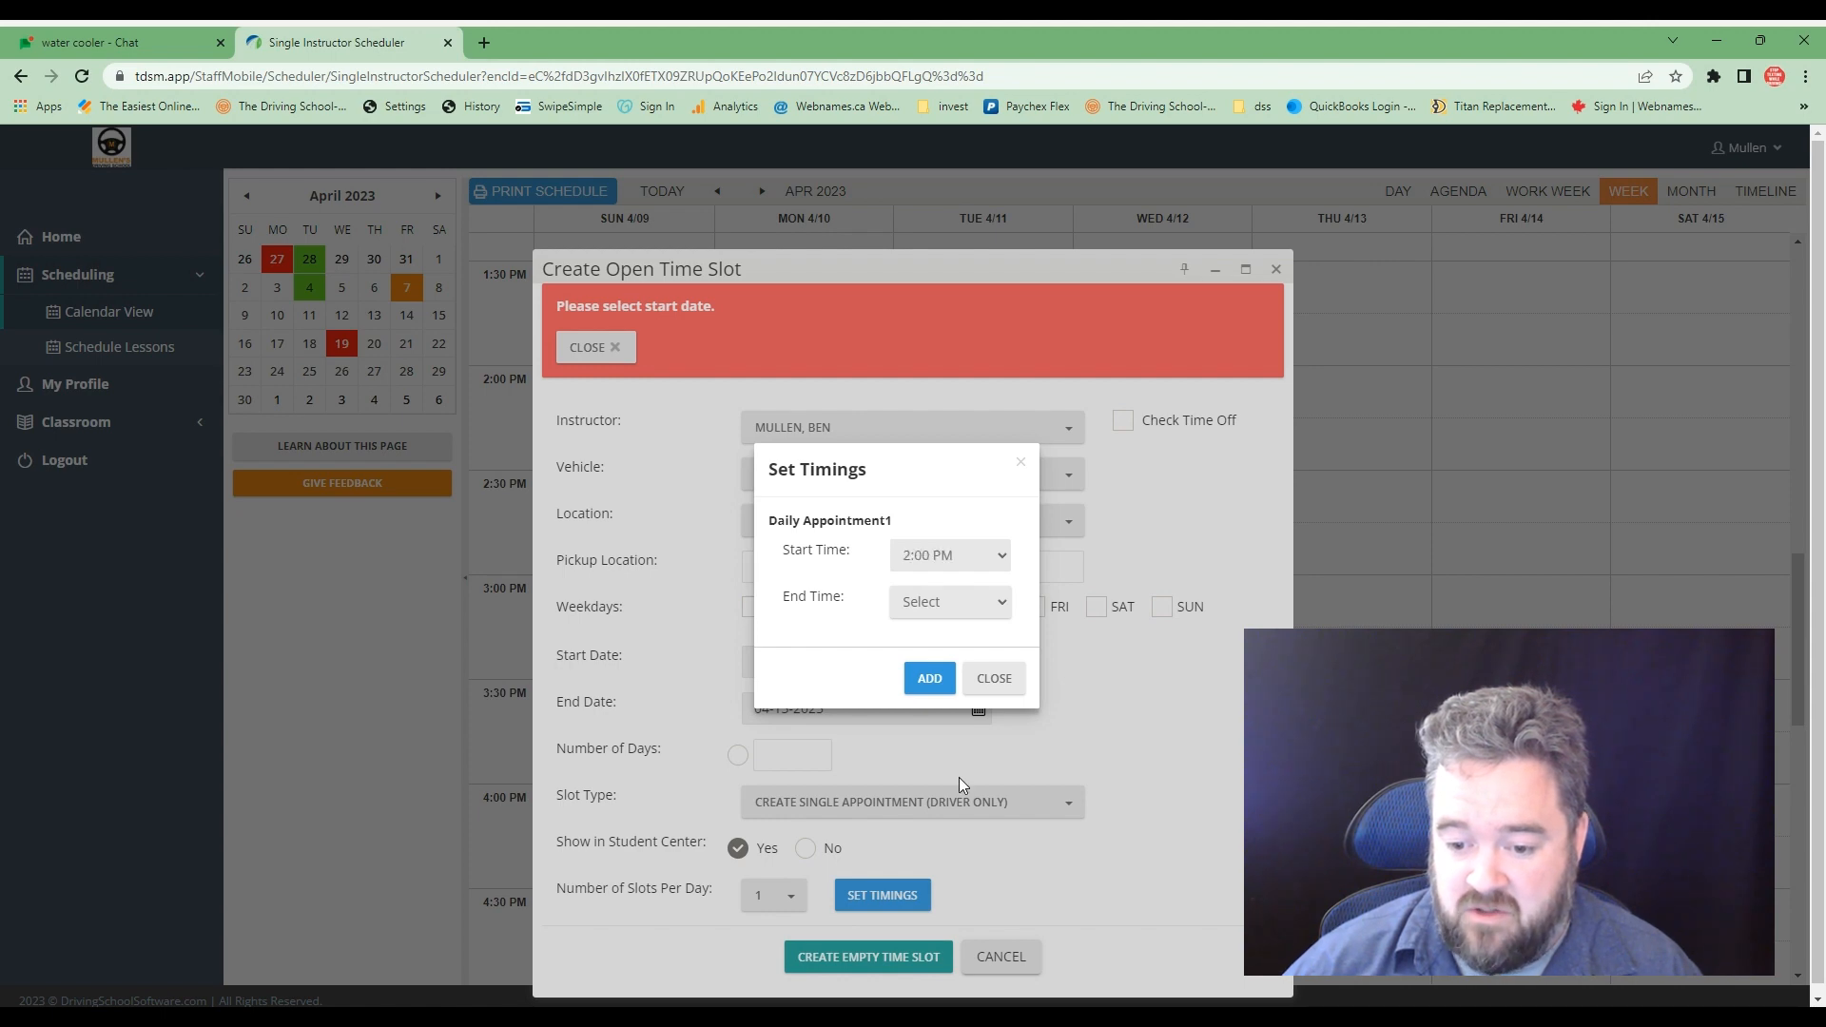
{"action": "left_click", "coordinate": [1000, 607]}
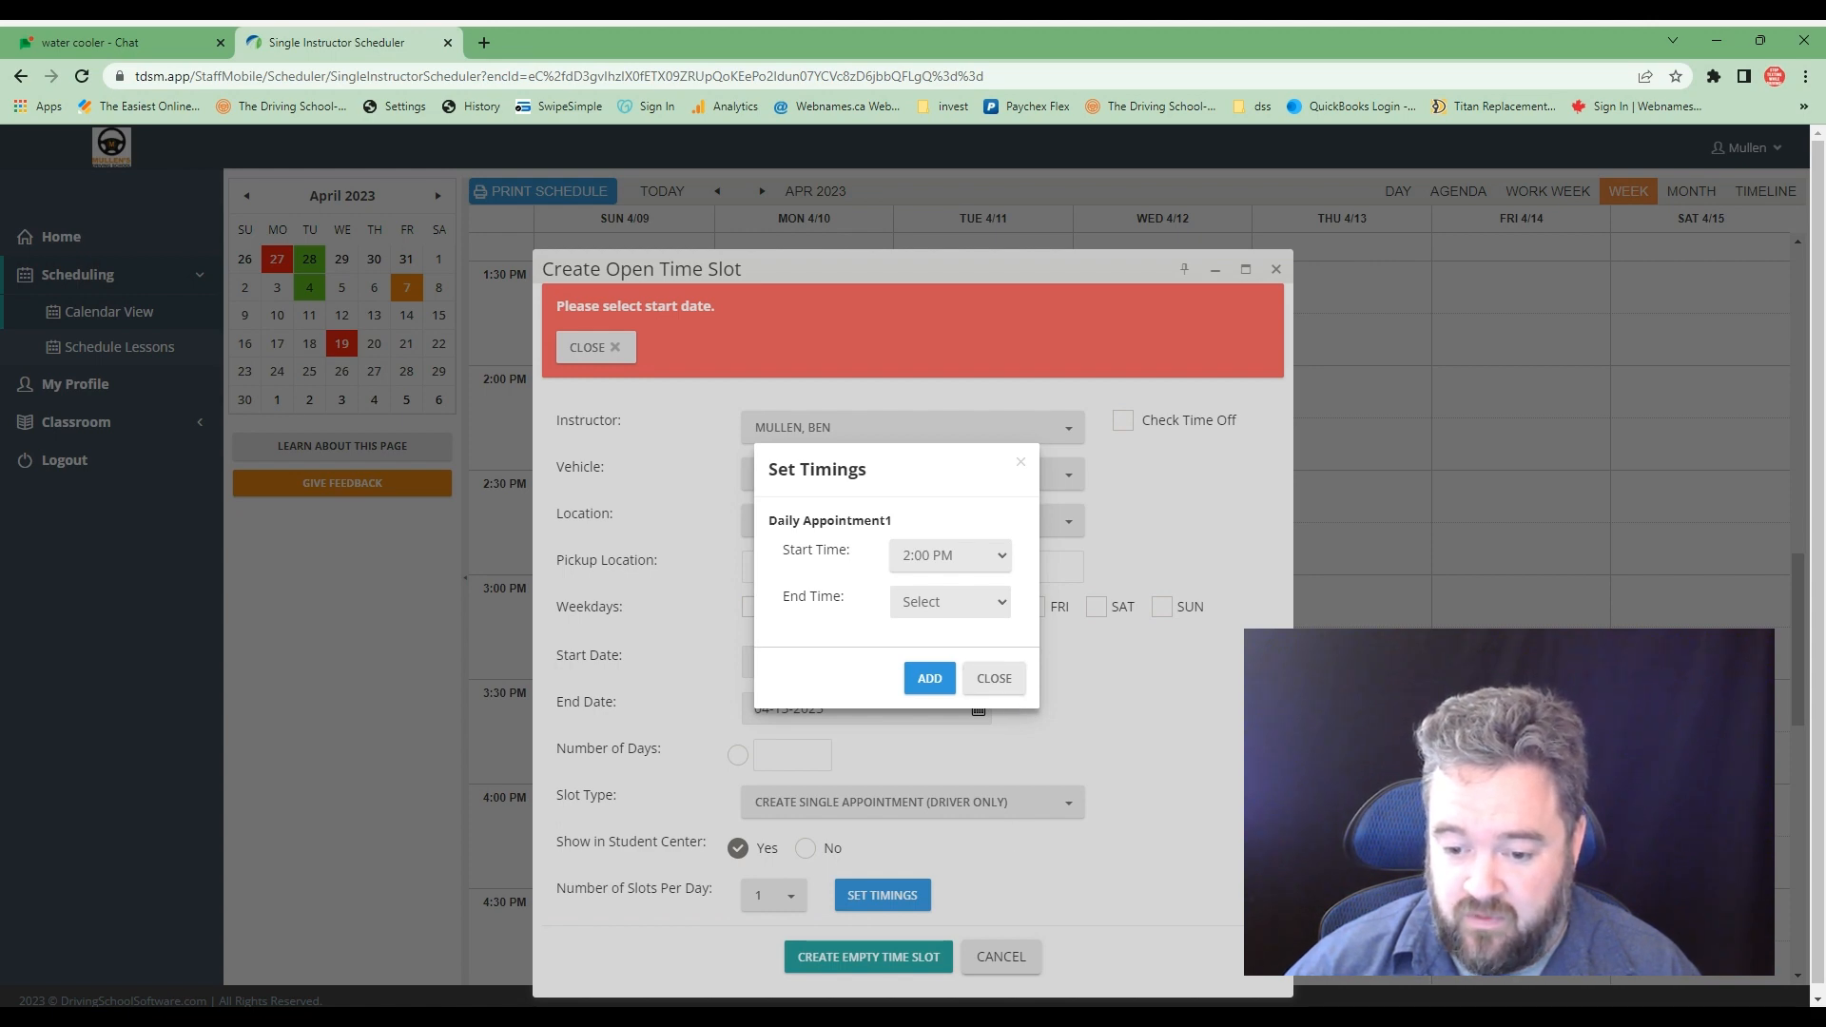
{"action": "left_click", "coordinate": [956, 819]}
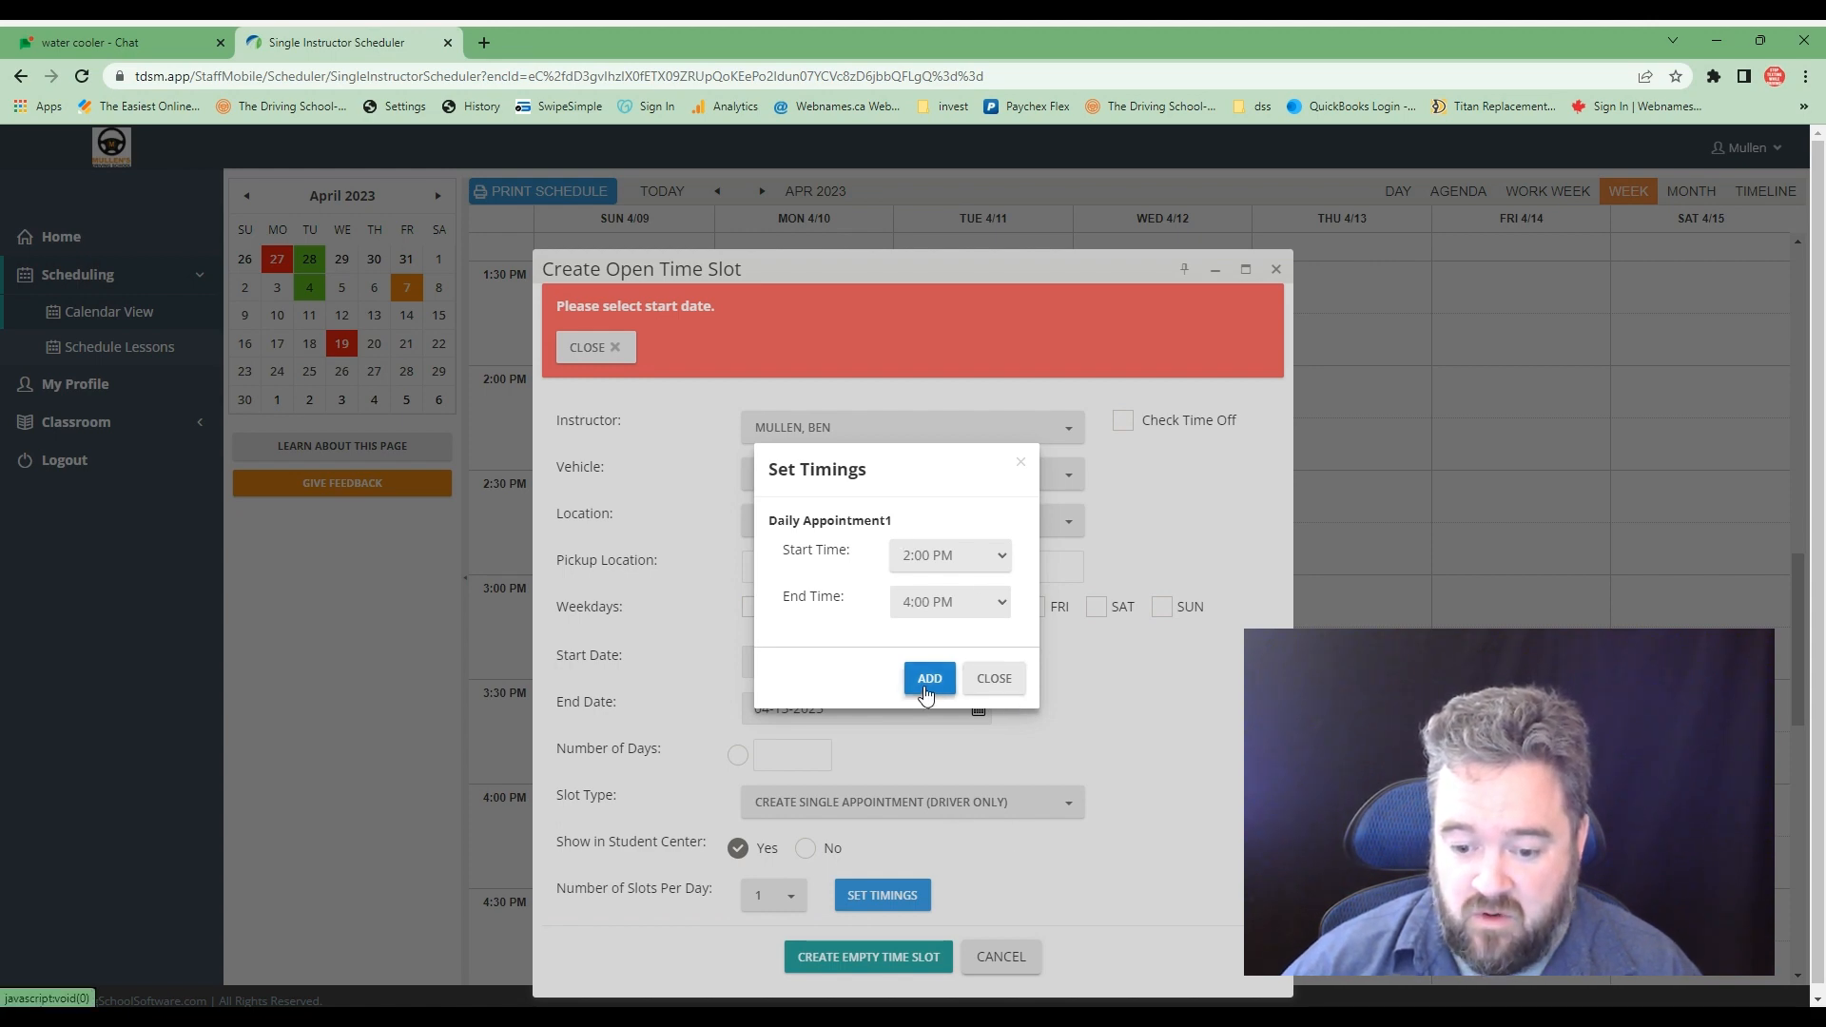
{"action": "left_click", "coordinate": [927, 695]}
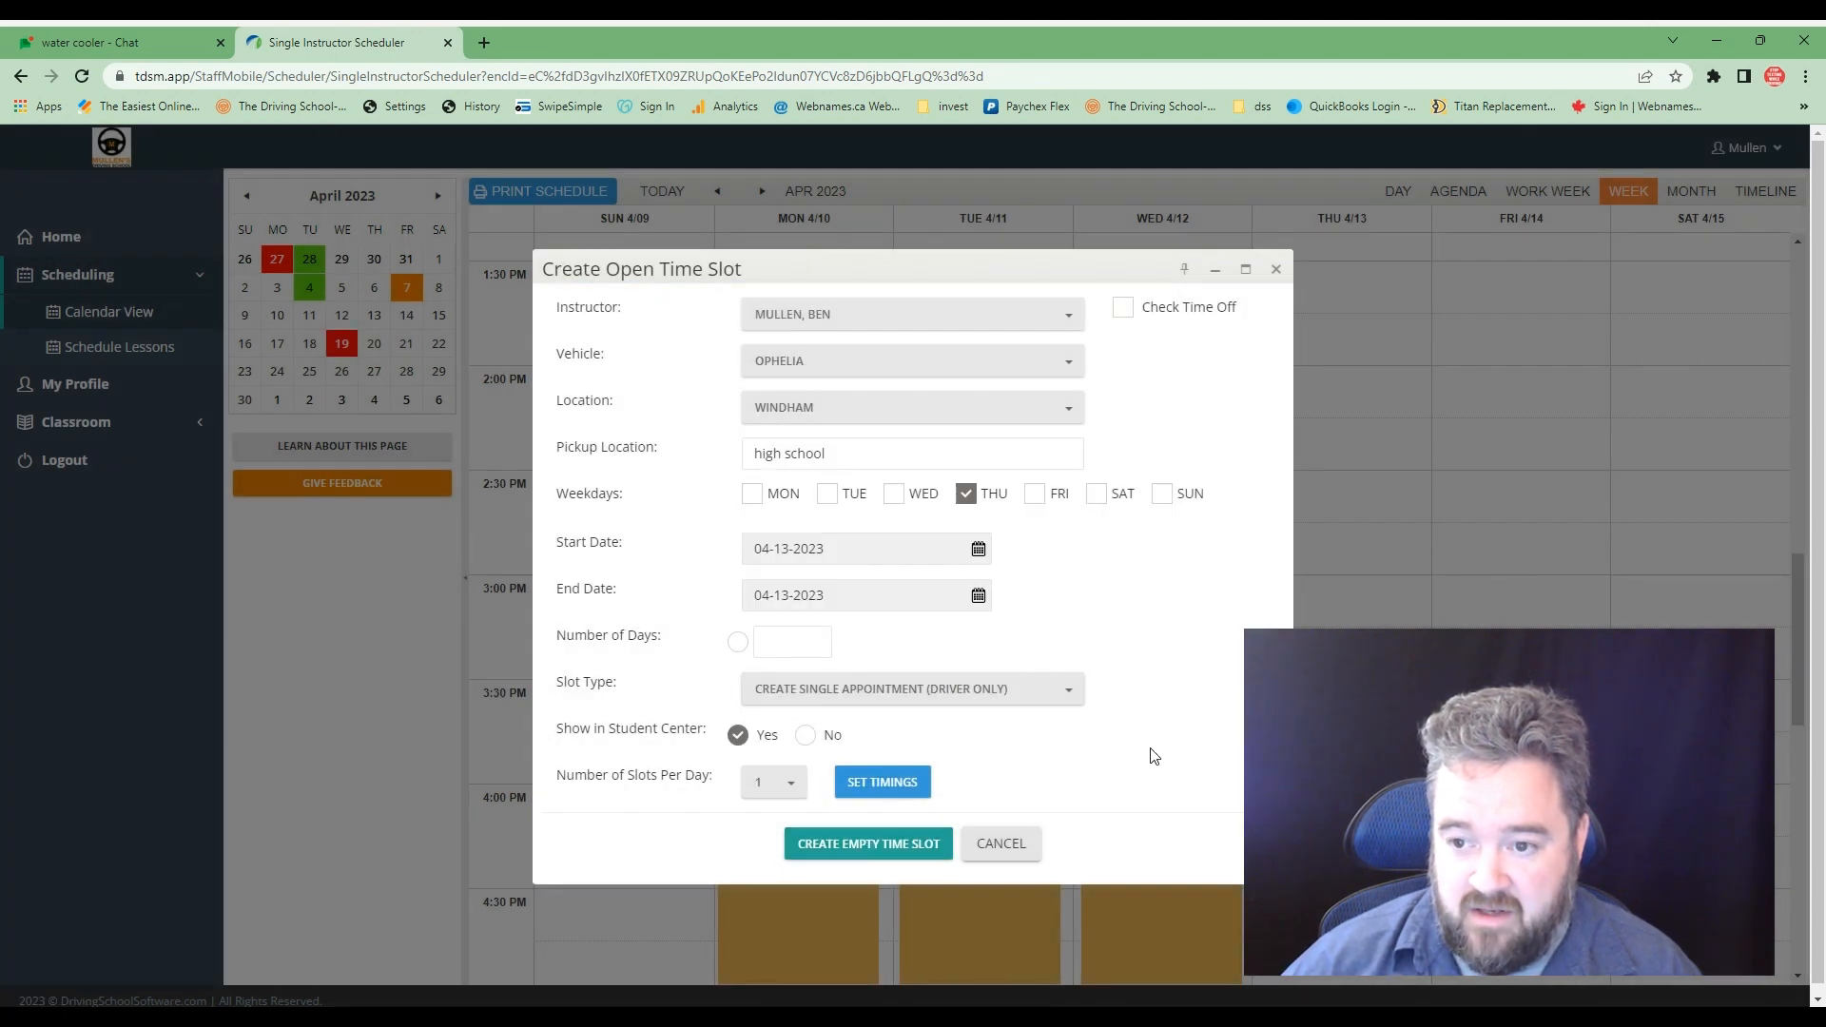
- Create the empty time slot and bring Thursday 4/13's afternoon into view on the calendar to check it
{"action": "left_click", "coordinate": [866, 839]}
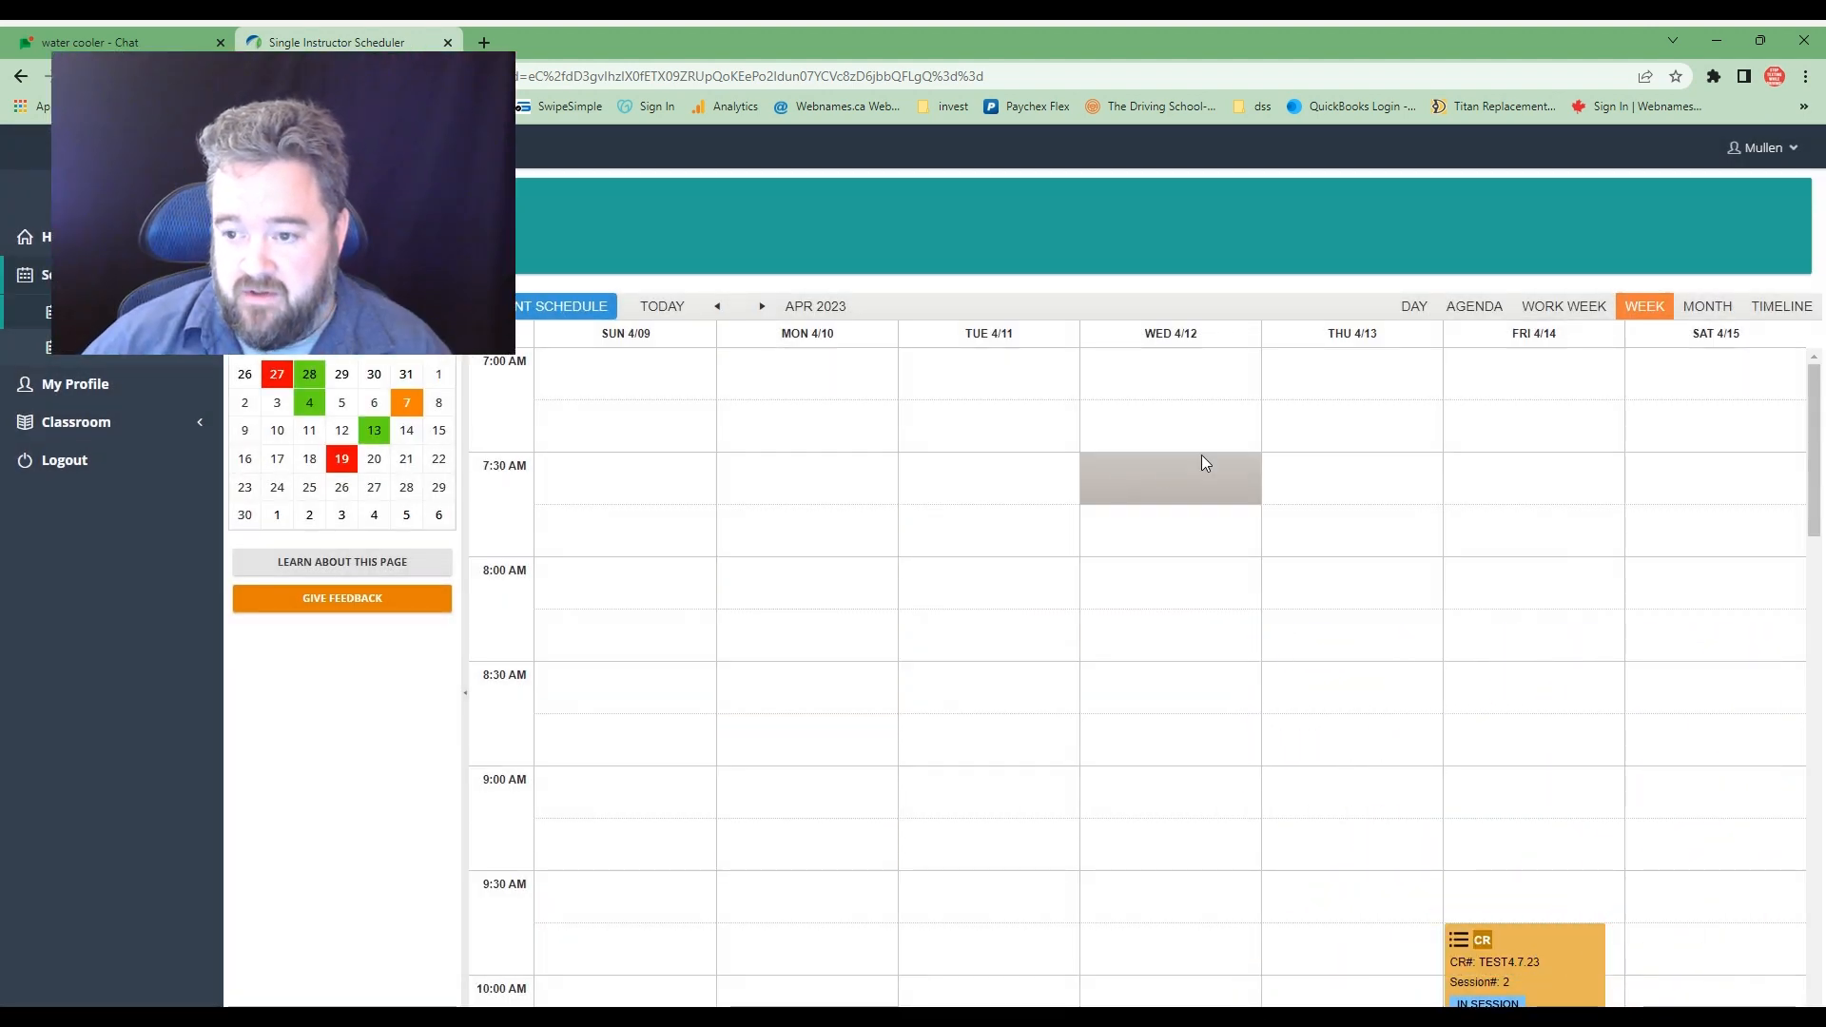
{"action": "scroll", "coordinate": [1316, 680], "scroll_direction": "down", "scroll_amount": 15}
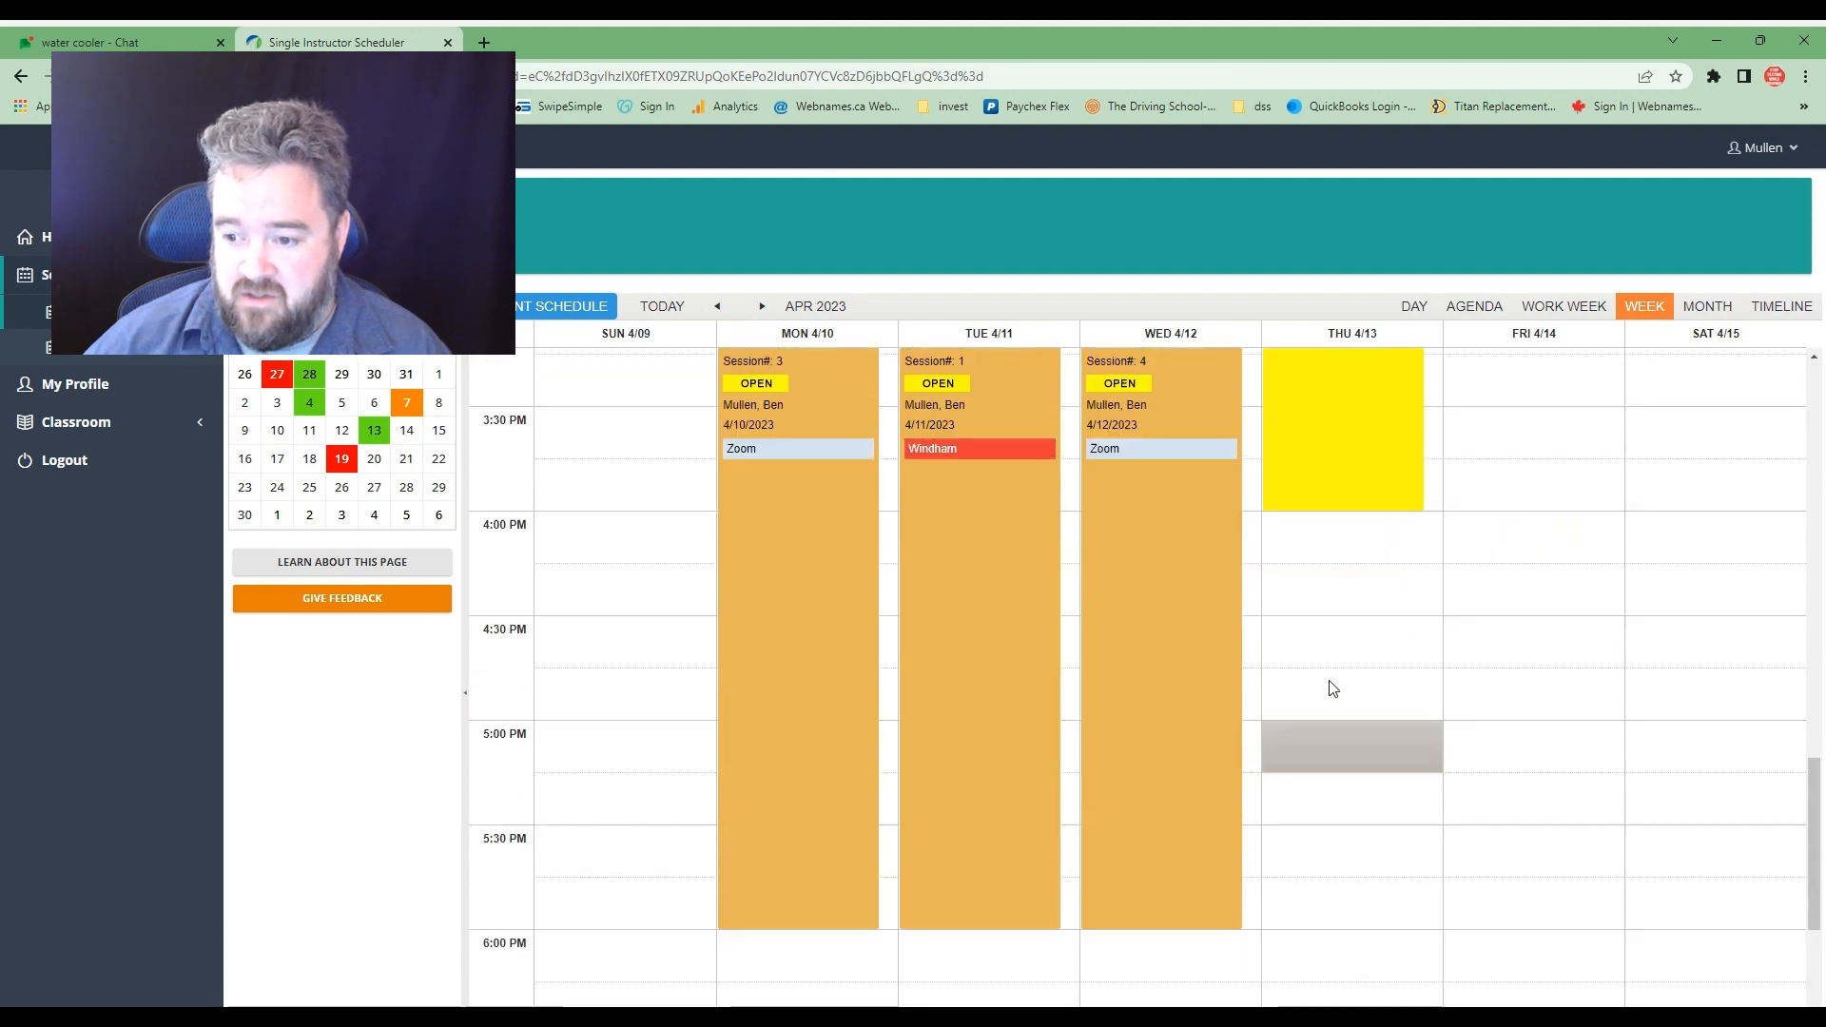
{"action": "scroll", "coordinate": [1332, 688], "scroll_direction": "up", "scroll_amount": 3}
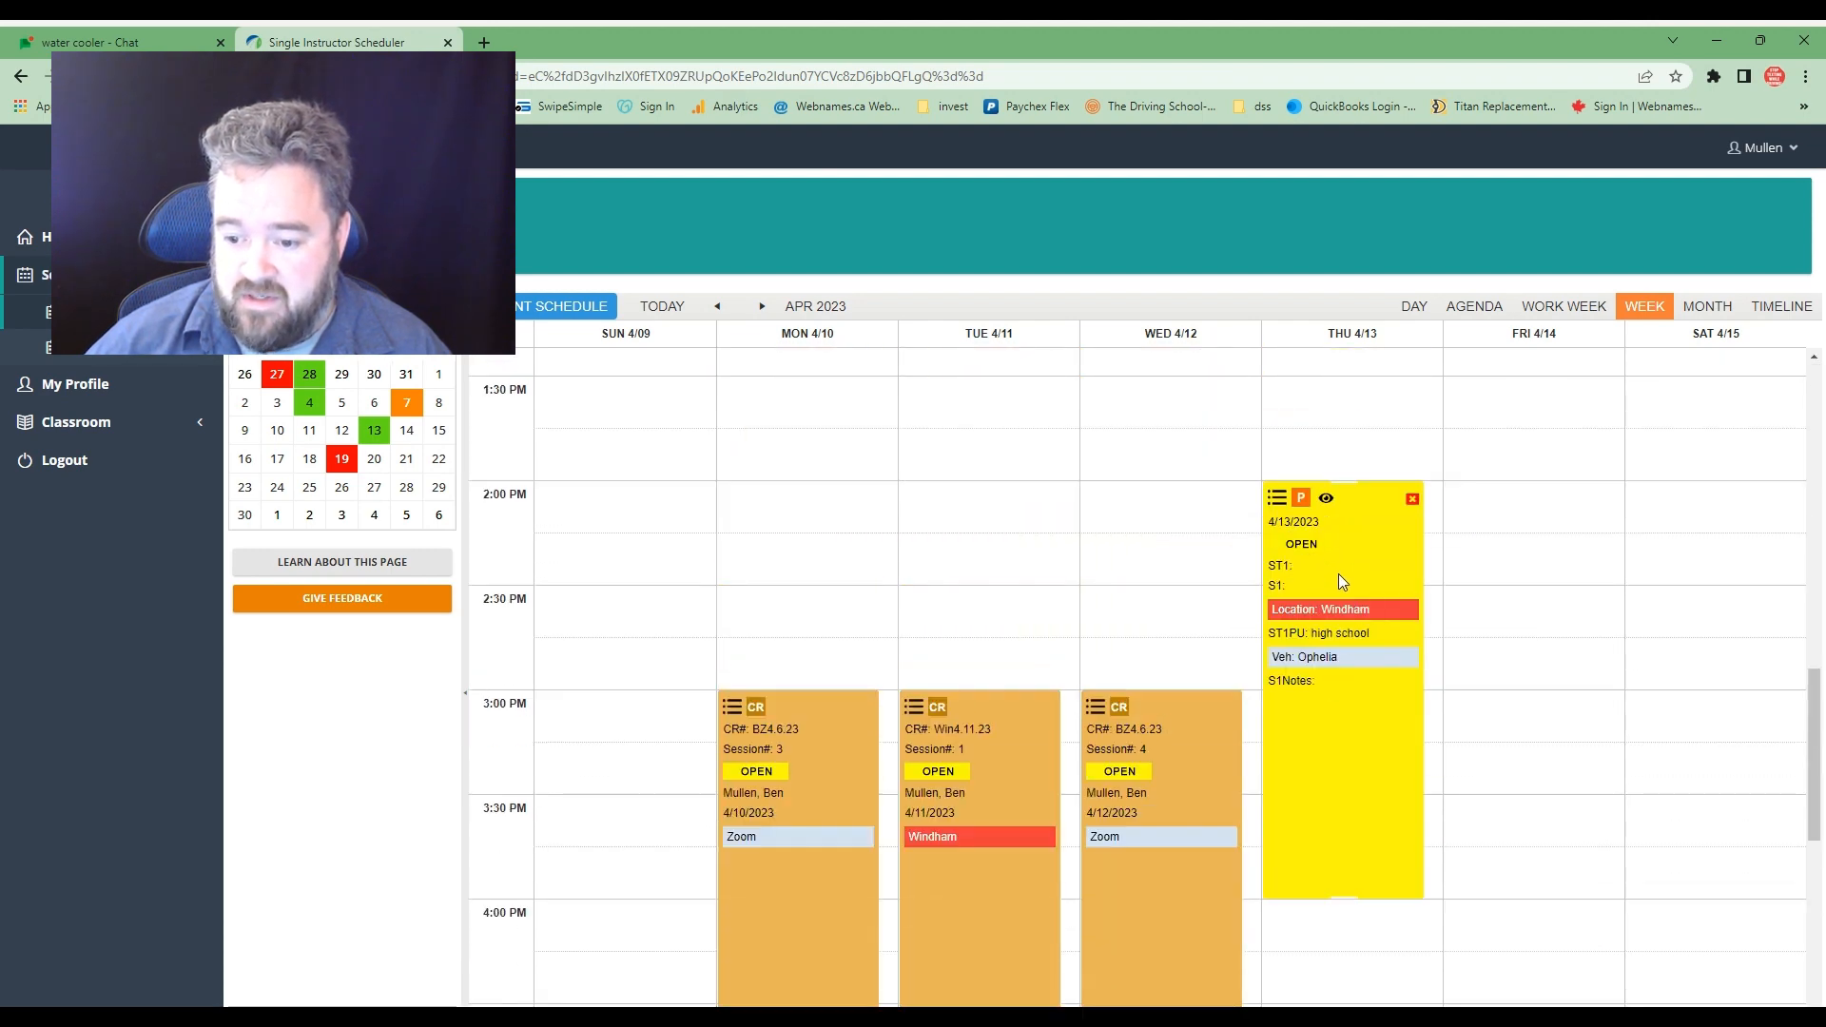